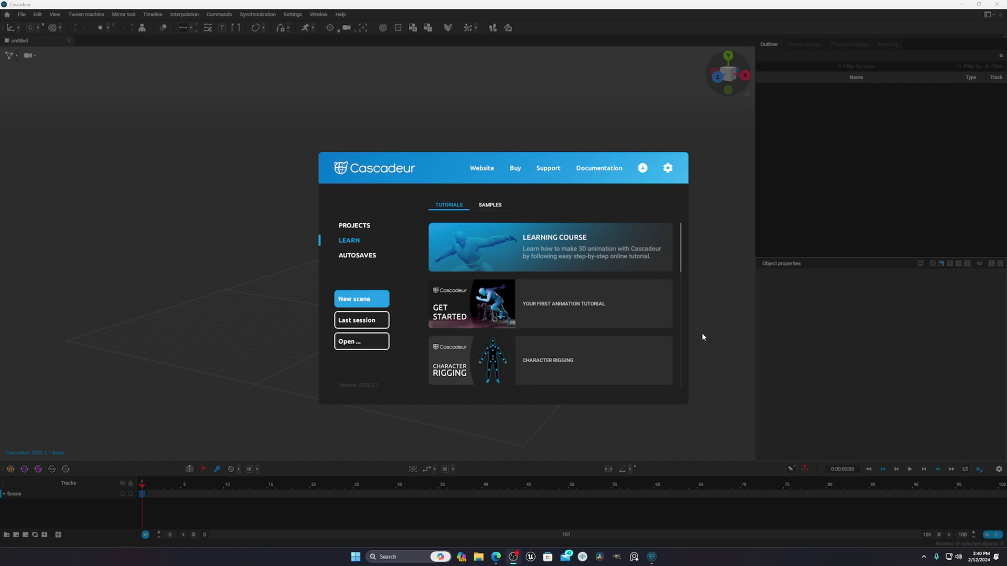
Switch to the web browser and open the Cascadeur home page from the search results
click(496, 556)
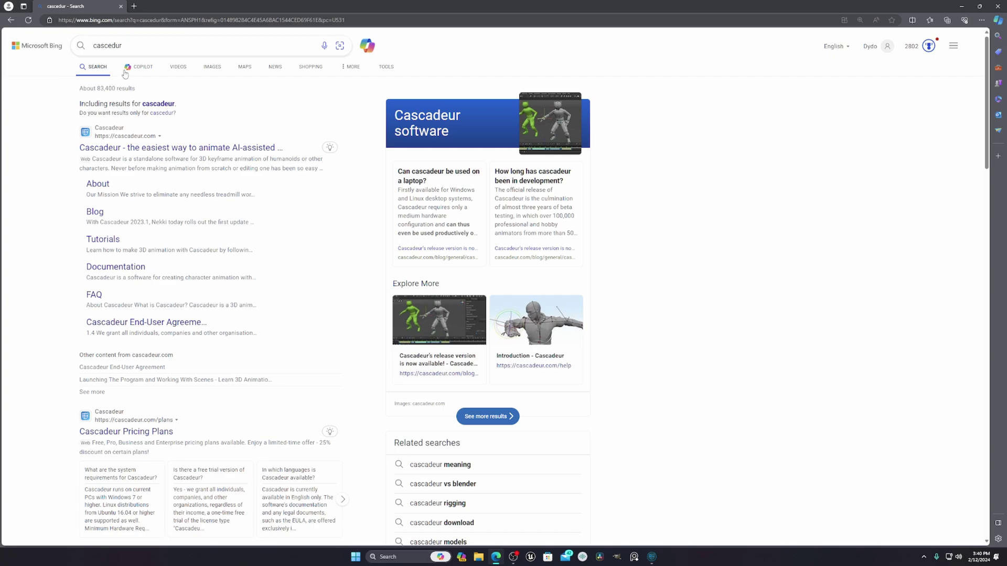
click(95, 147)
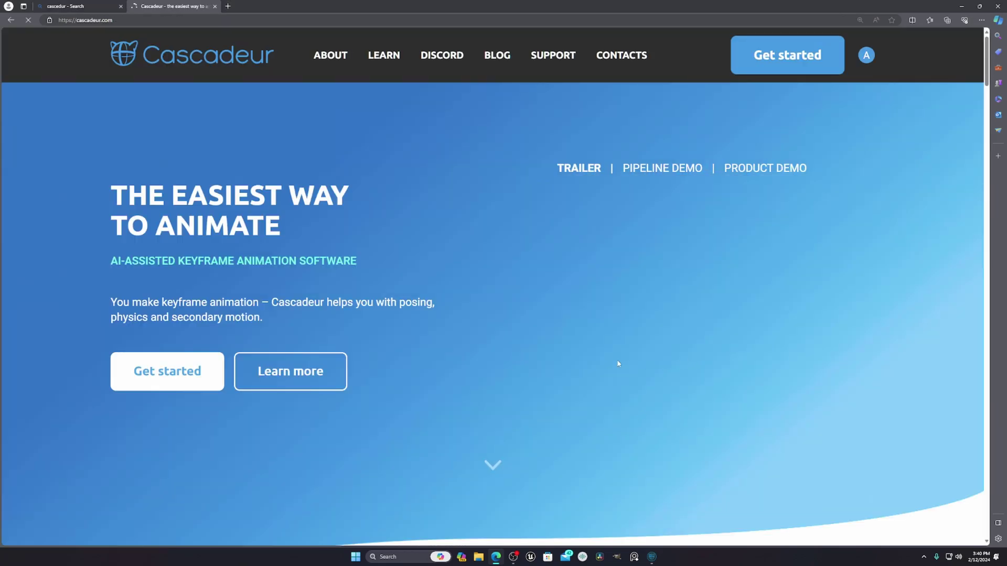
scroll(617, 361, down, 6)
scroll(593, 165, up, 6)
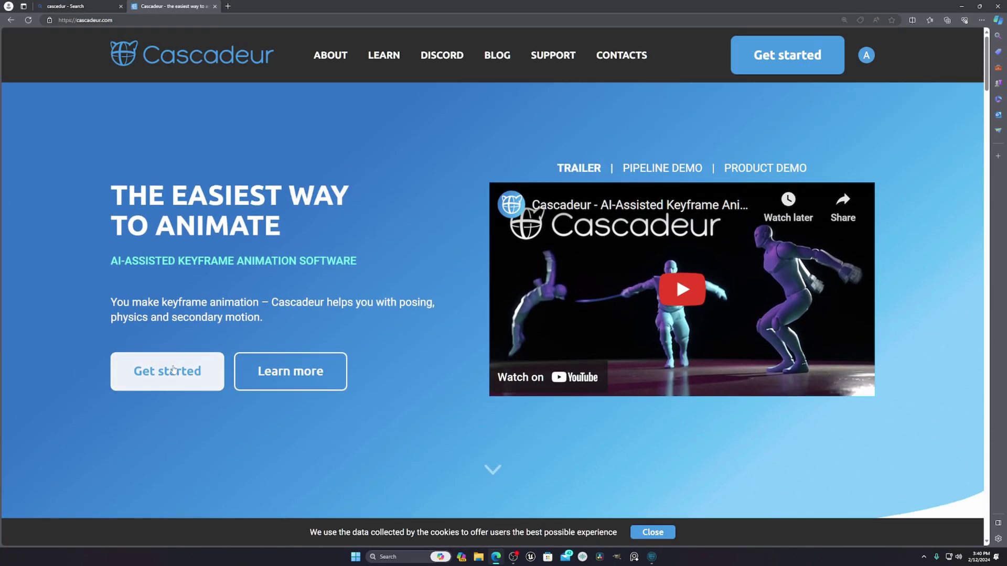
Review the Cascadeur pricing plans and open the download page through the free Basic plan
click(157, 368)
scroll(724, 325, down, 5)
ctrl+scroll(793, 313, down, 4)
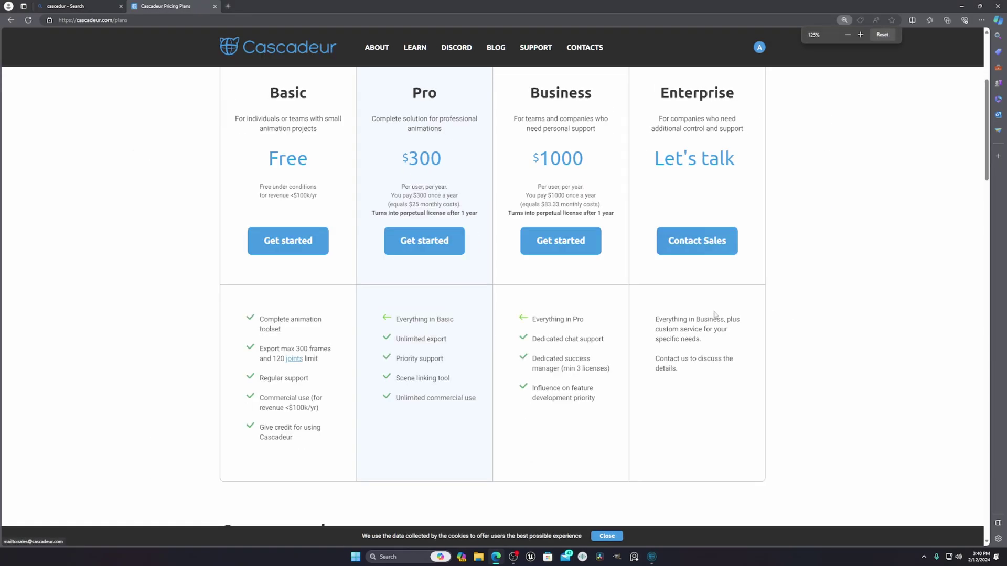
scroll(528, 336, up, 1)
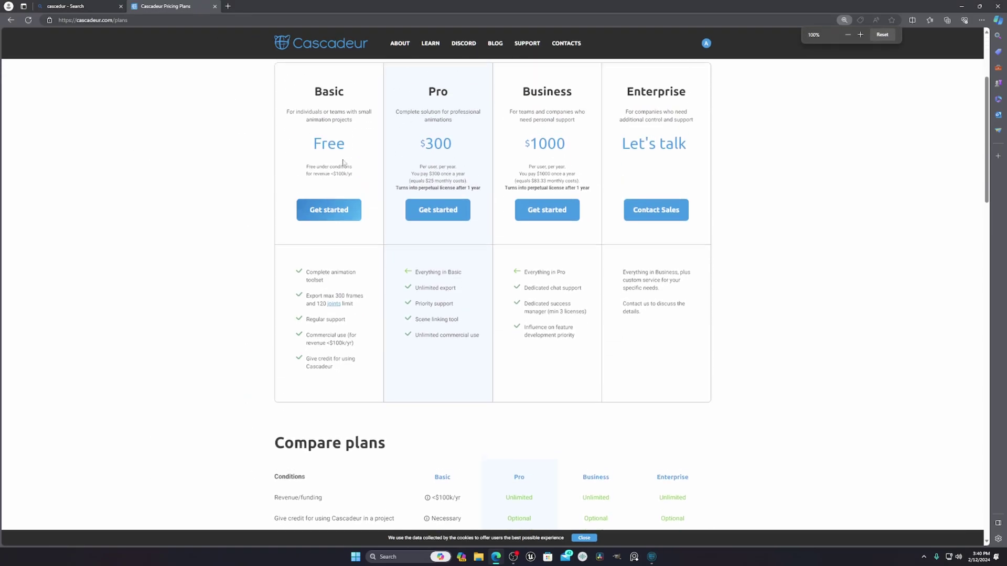
click(329, 226)
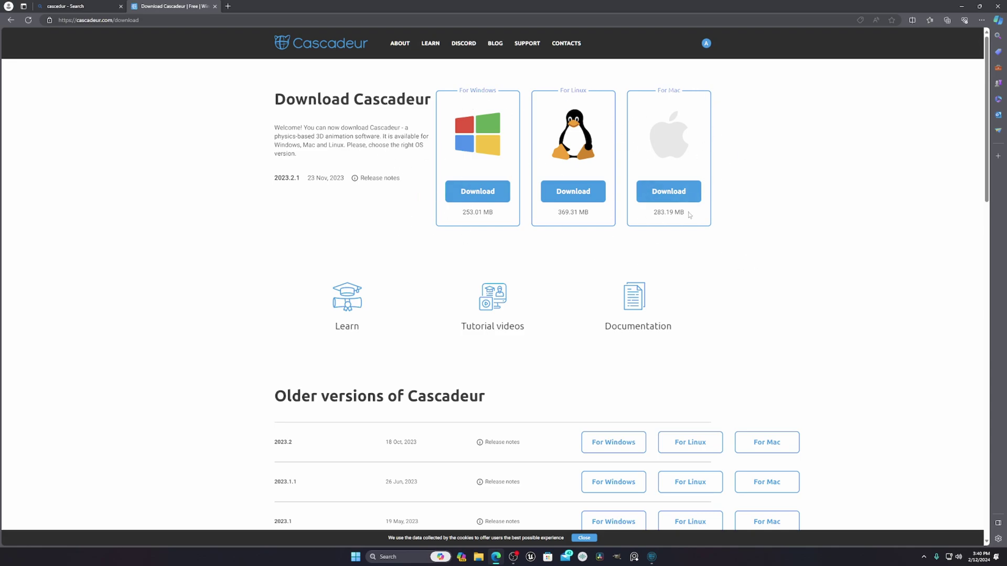
Minimize the browser to return to Cascadeur and browse the list of existing projects
click(961, 6)
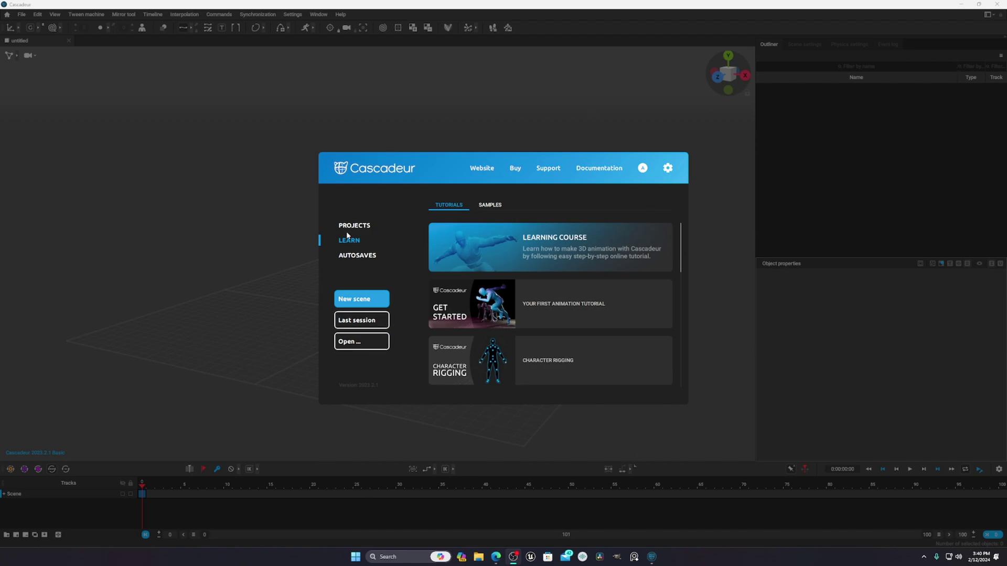
click(359, 226)
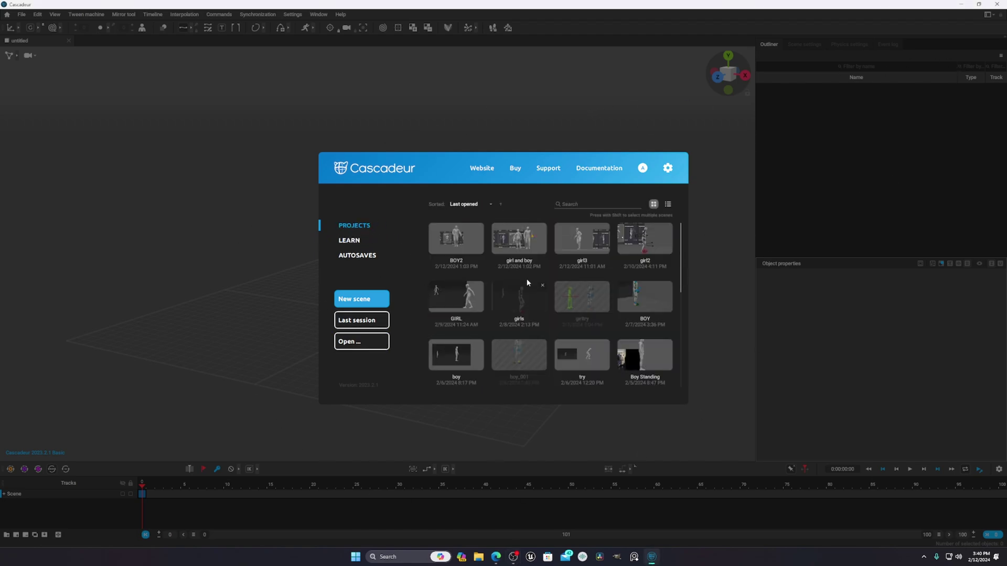
scroll(611, 306, down, 10)
scroll(604, 267, up, 9)
scroll(604, 267, up, 1)
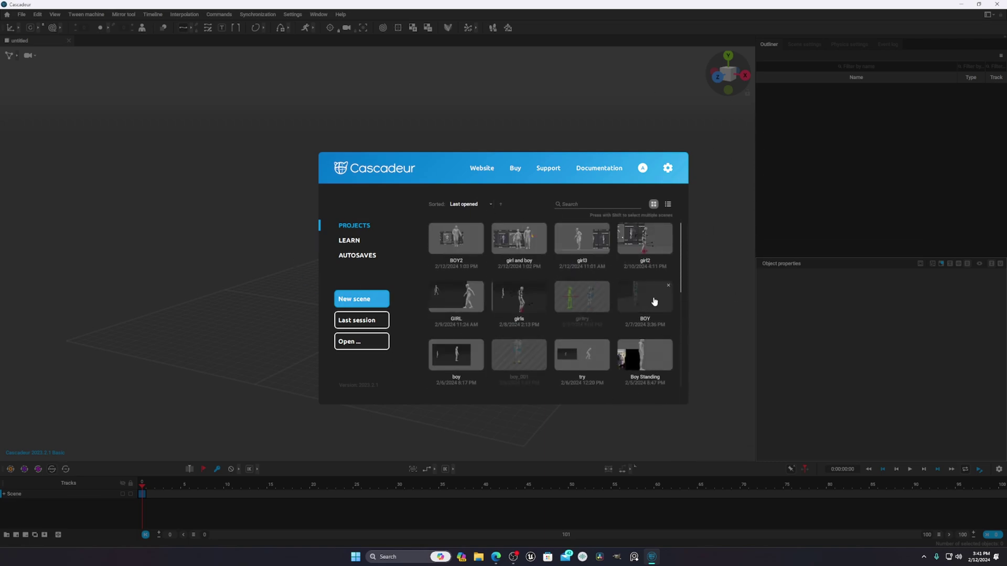
Browse the sample scenes in the learning section and open the UE5 Manny sample
click(358, 241)
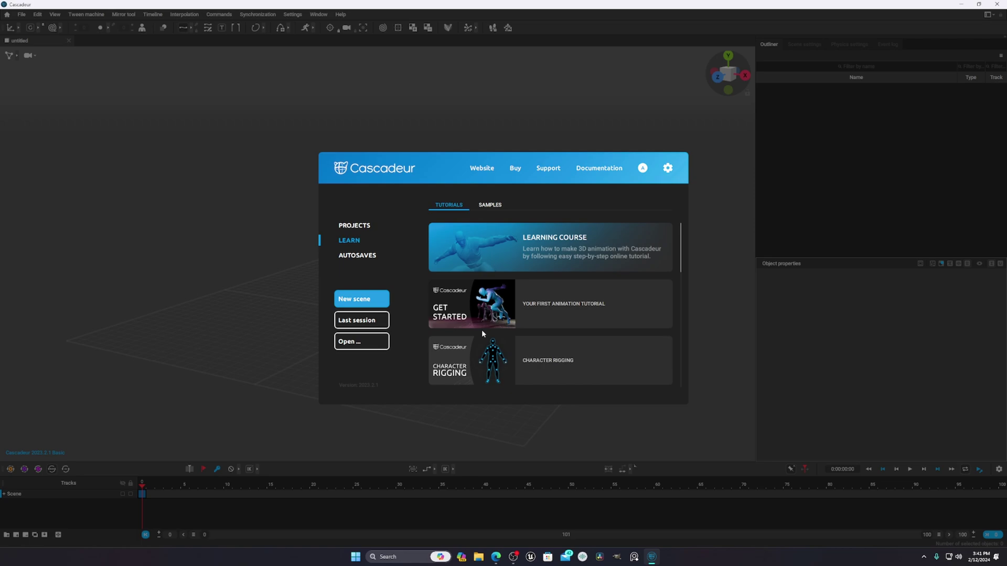
click(490, 205)
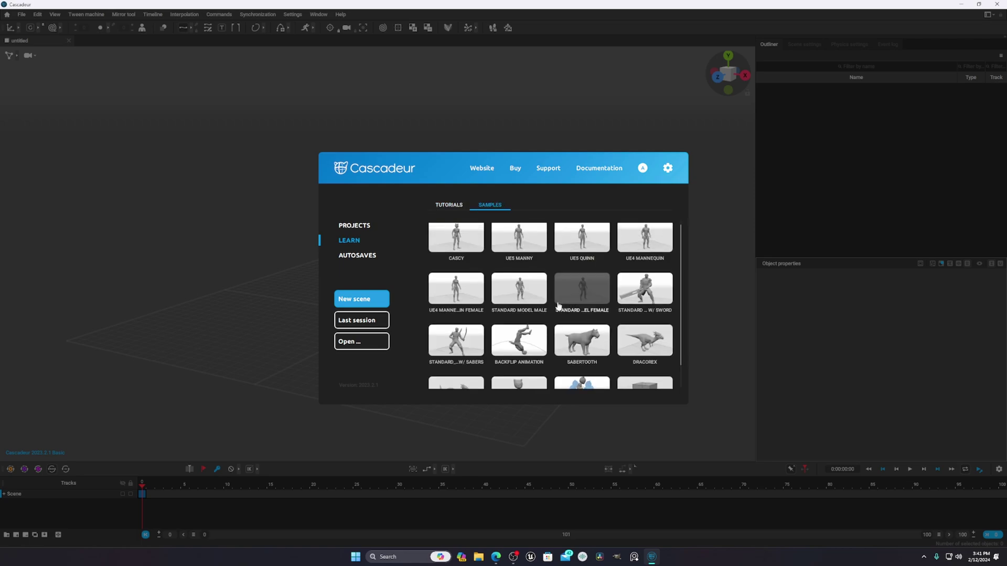
scroll(464, 314, down, 1)
scroll(501, 344, up, 1)
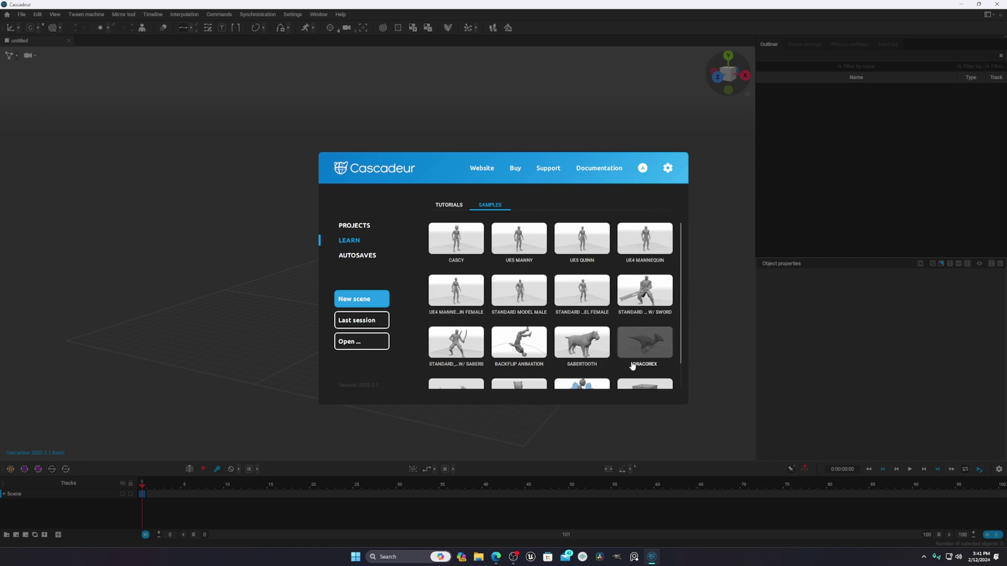
scroll(579, 325, down, 1)
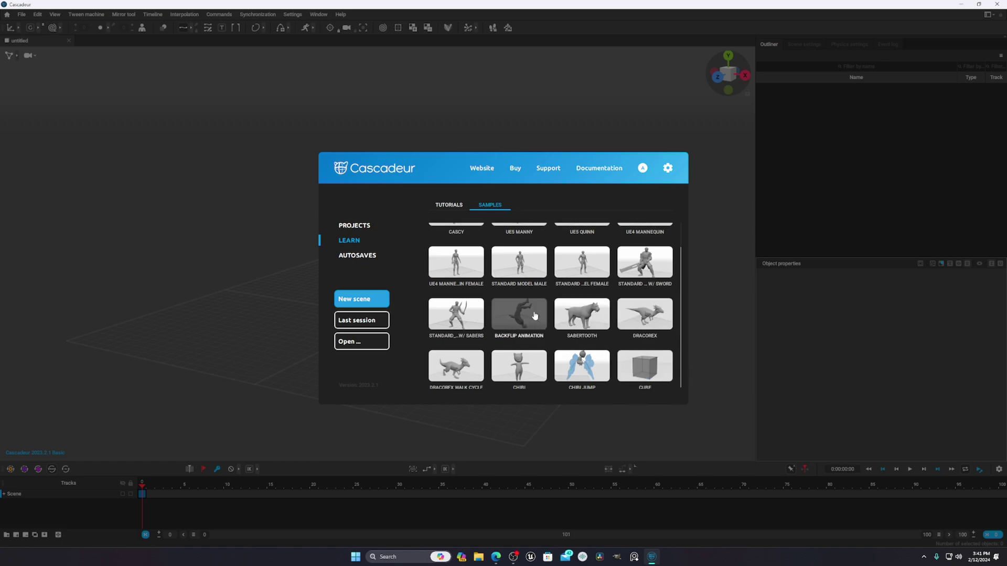
scroll(471, 388, up, 1)
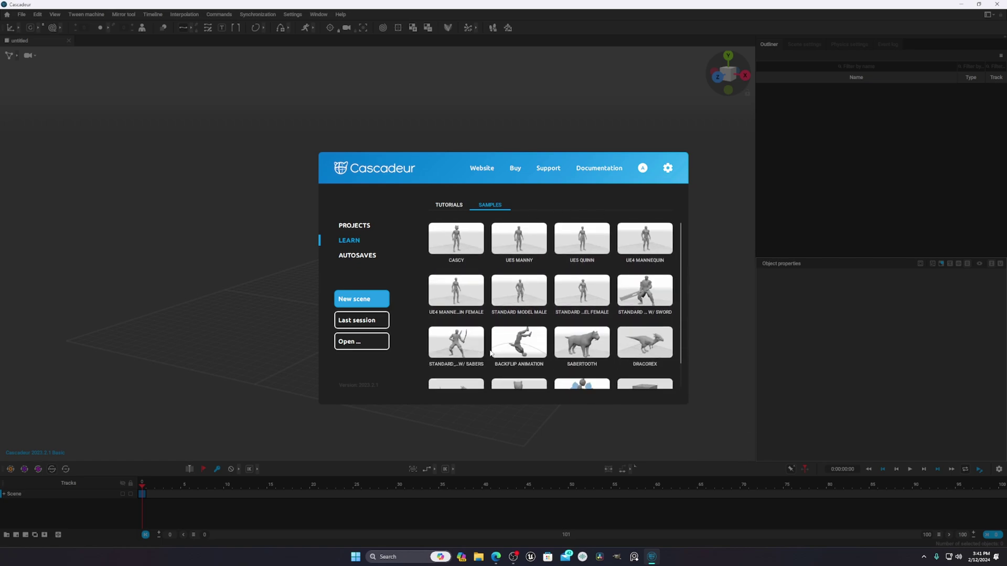
click(520, 251)
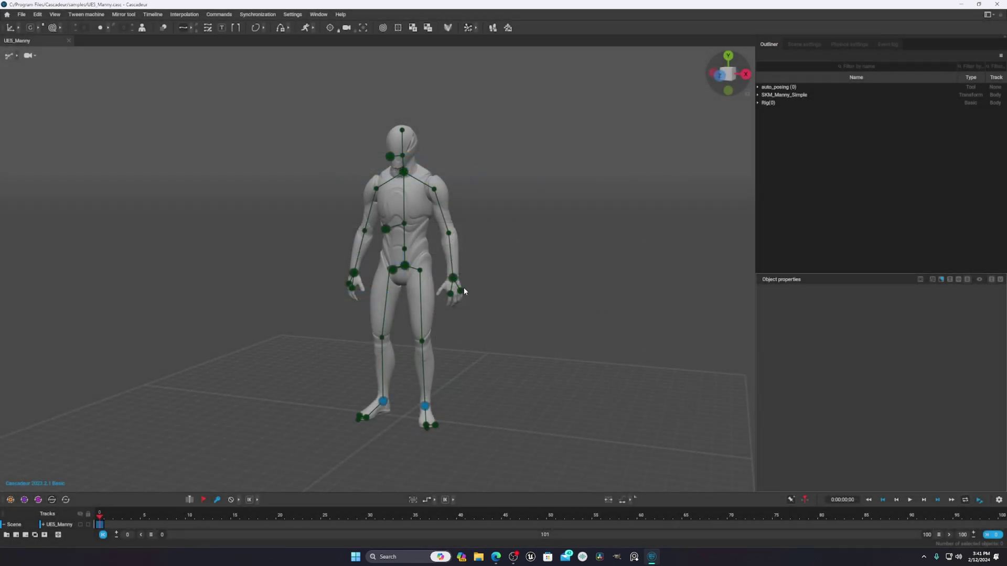
Examine the rigged character from the front and inspect its right foot controller
scroll(524, 274, up, 1)
alt+drag(464, 291, 572, 273)
scroll(523, 274, down, 2)
scroll(479, 290, down, 2)
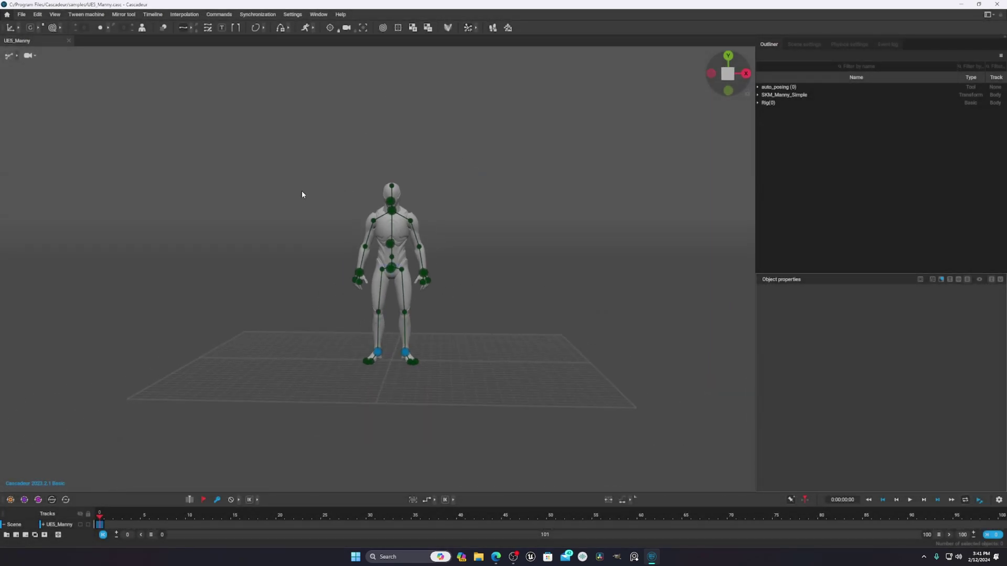
scroll(399, 262, up, 2)
click(378, 384)
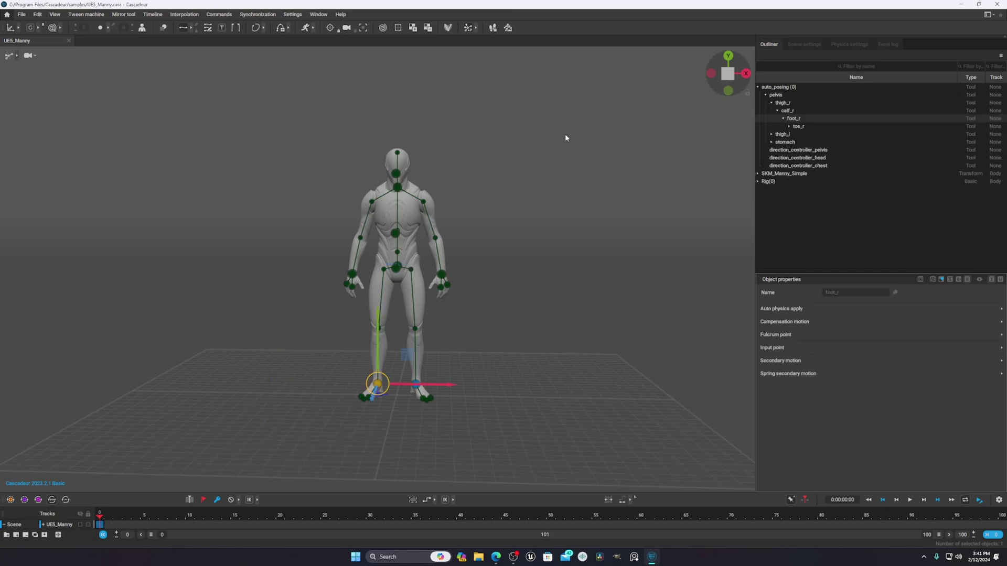
click(666, 180)
scroll(543, 250, down, 2)
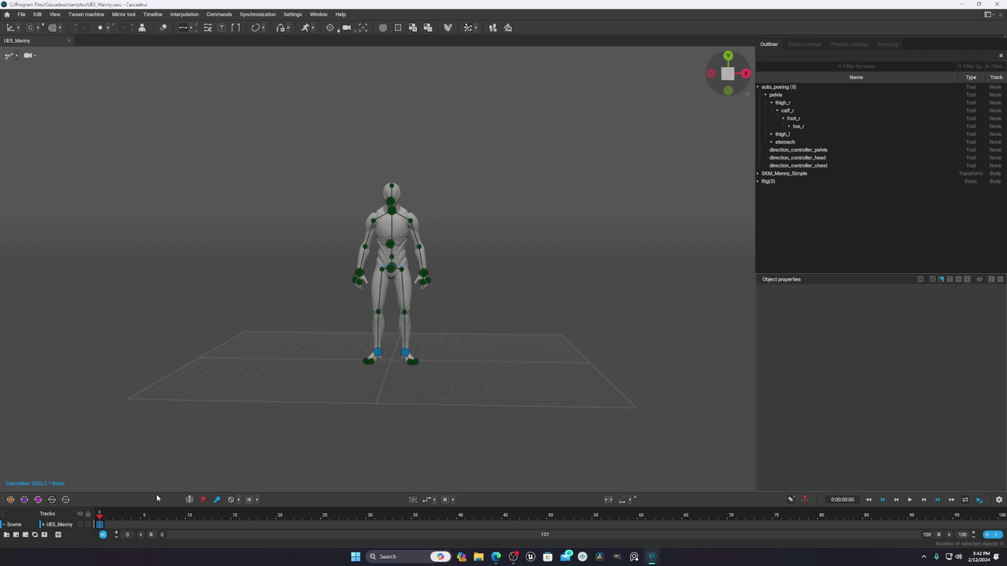
Resize the timeline area and briefly run the scene playback
drag(153, 494, 173, 418)
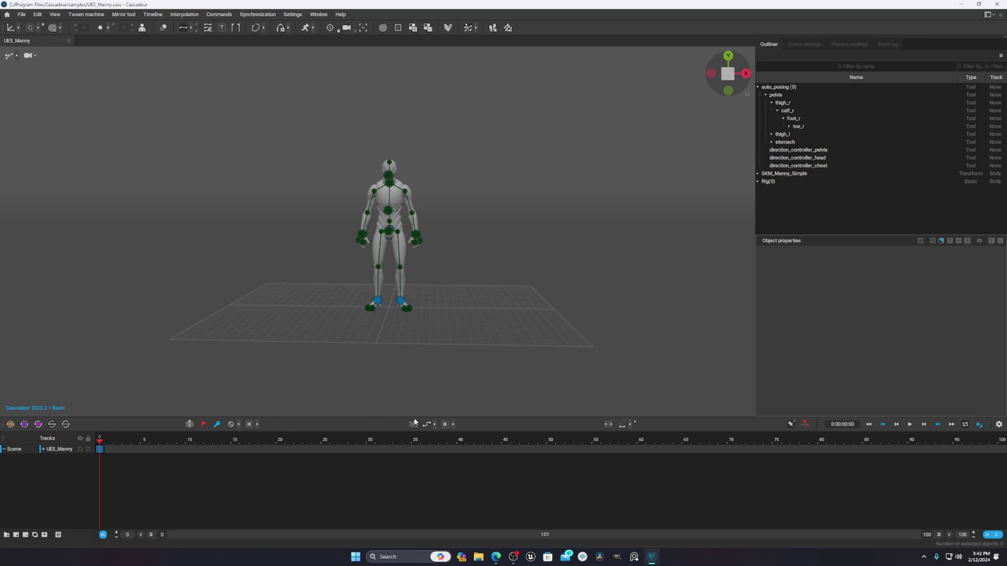
click(910, 424)
click(910, 425)
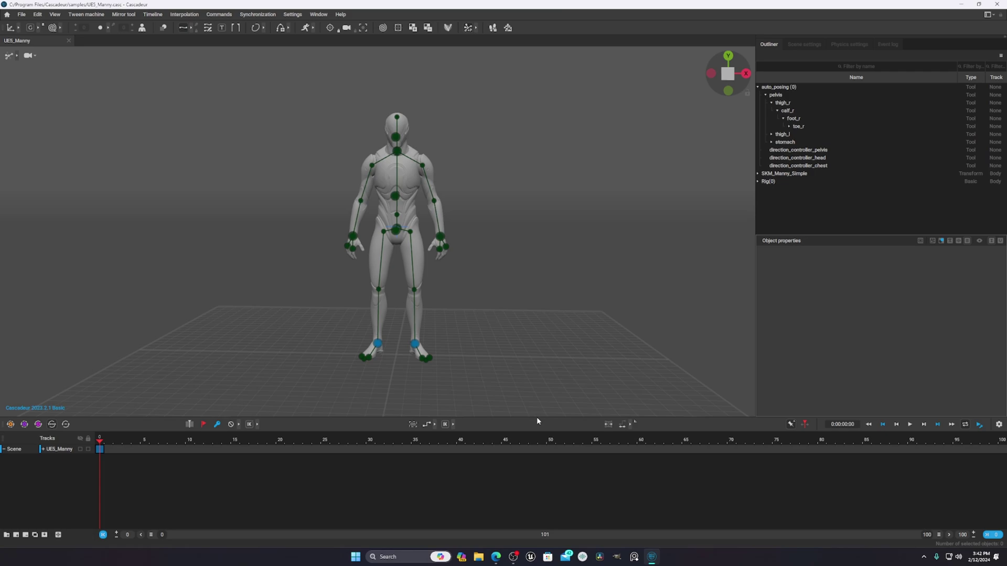
drag(537, 418, 520, 478)
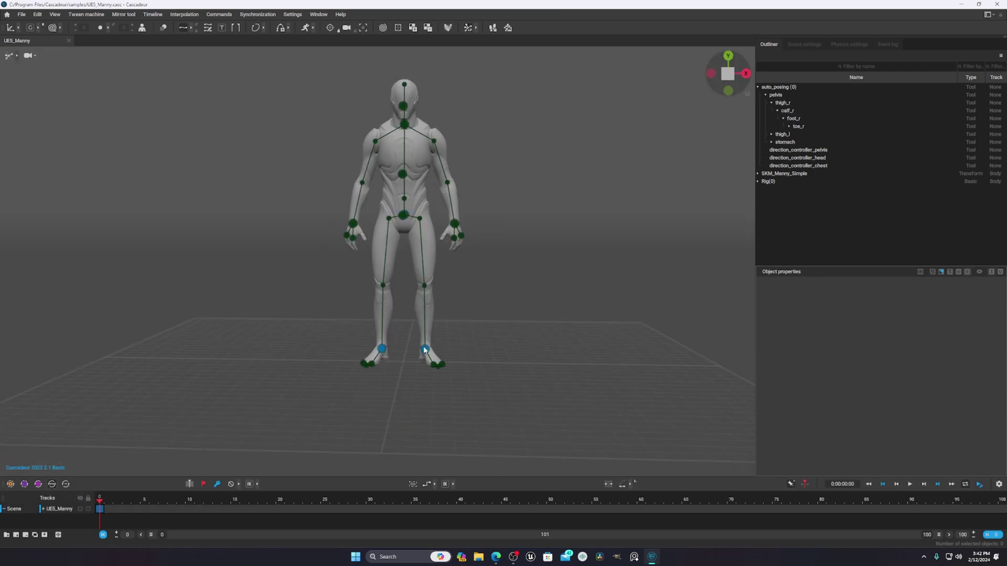
Select the left and right foot controllers in turn, and clear the selection
click(425, 349)
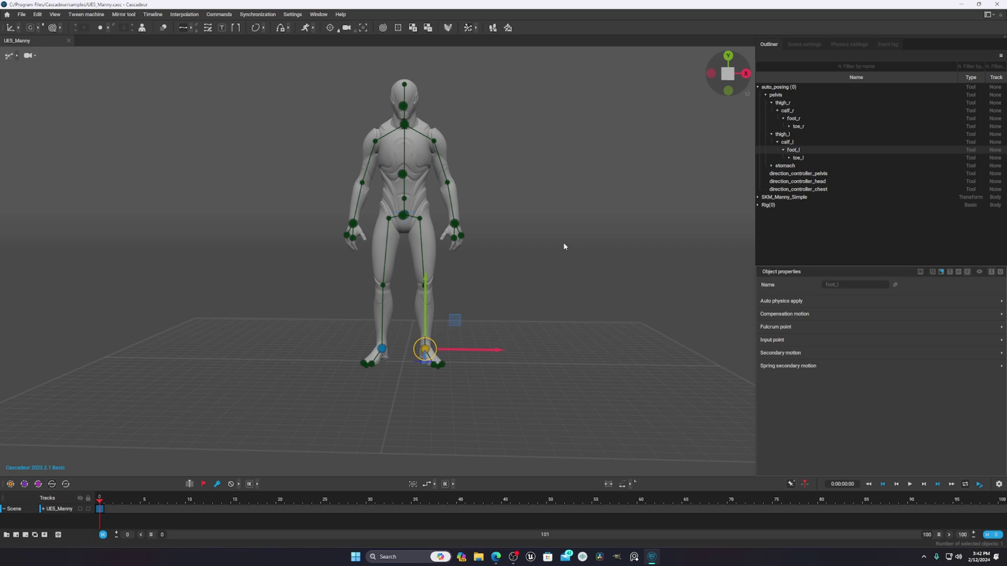
click(381, 349)
click(553, 201)
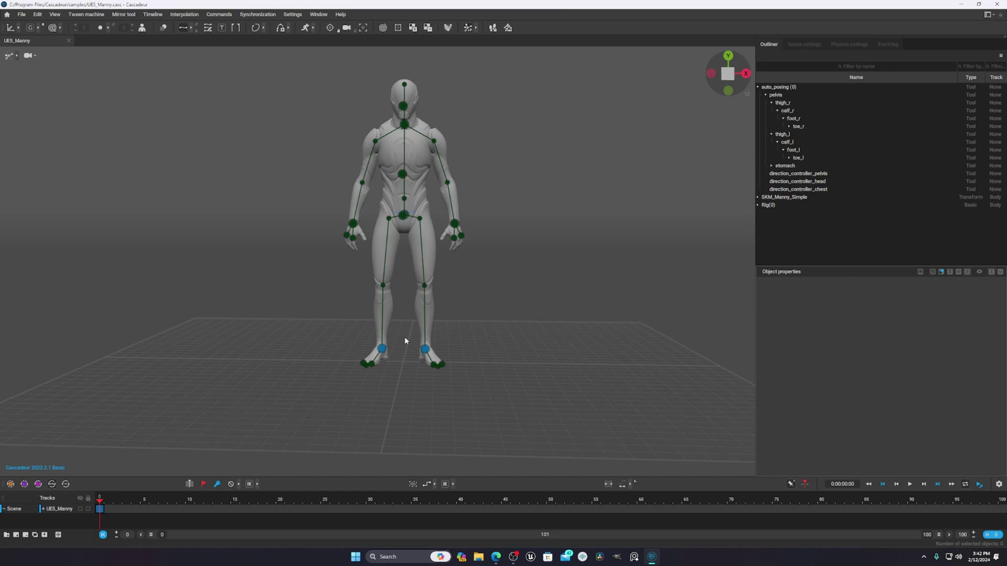
Expand the transform tools with the right foot controller selected, switch to the rotation manipulator, and deselect the foot
click(382, 349)
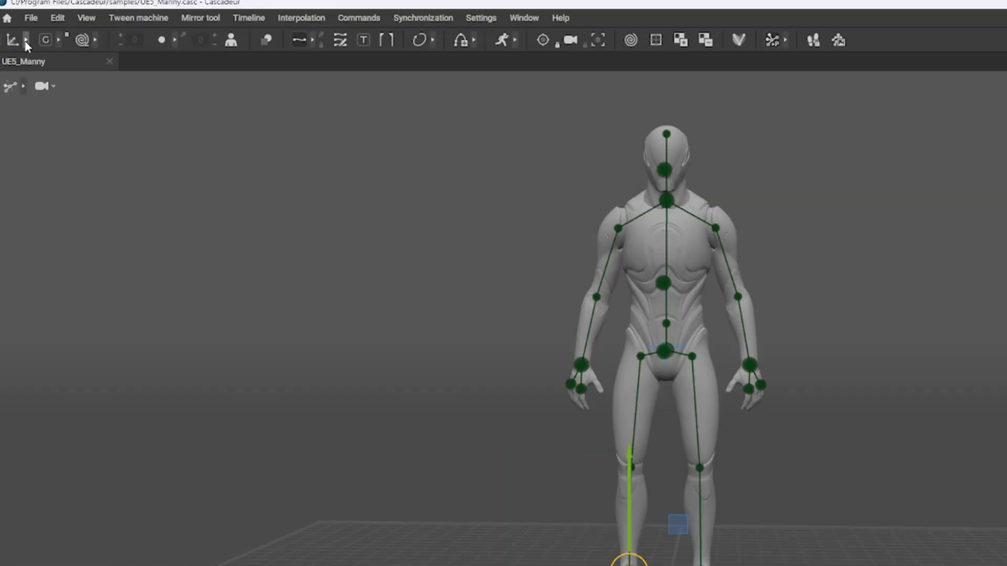
click(25, 40)
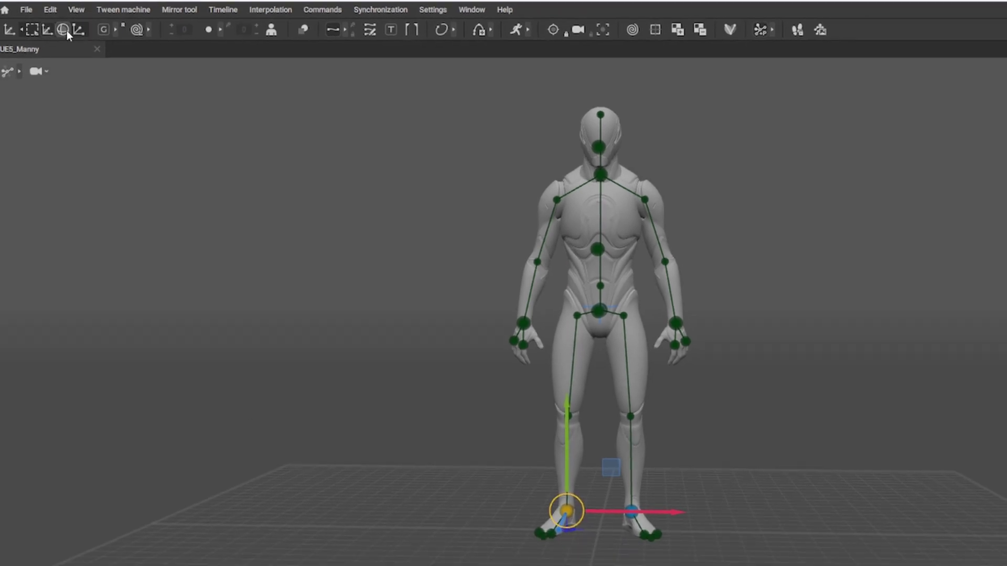
click(63, 30)
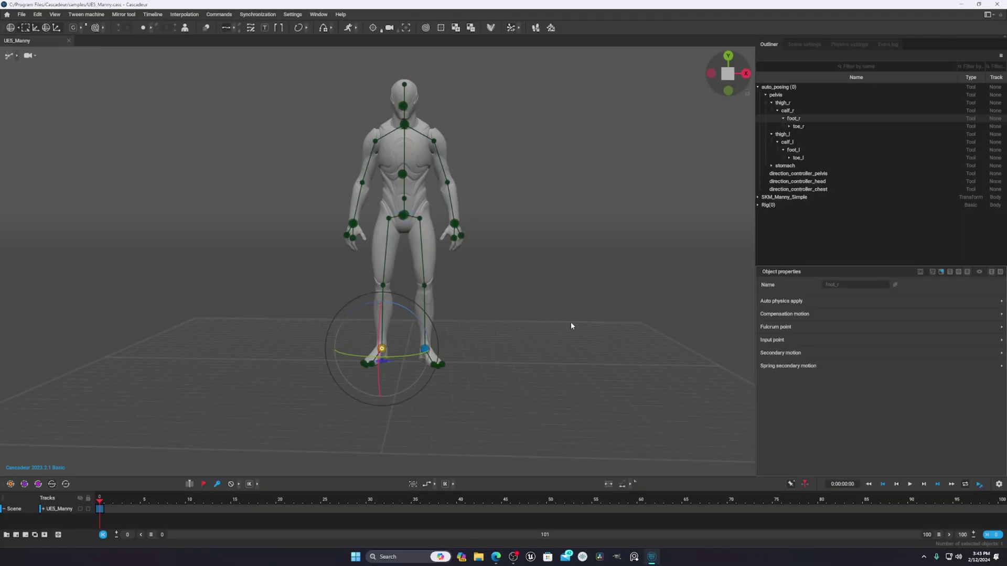
click(850, 477)
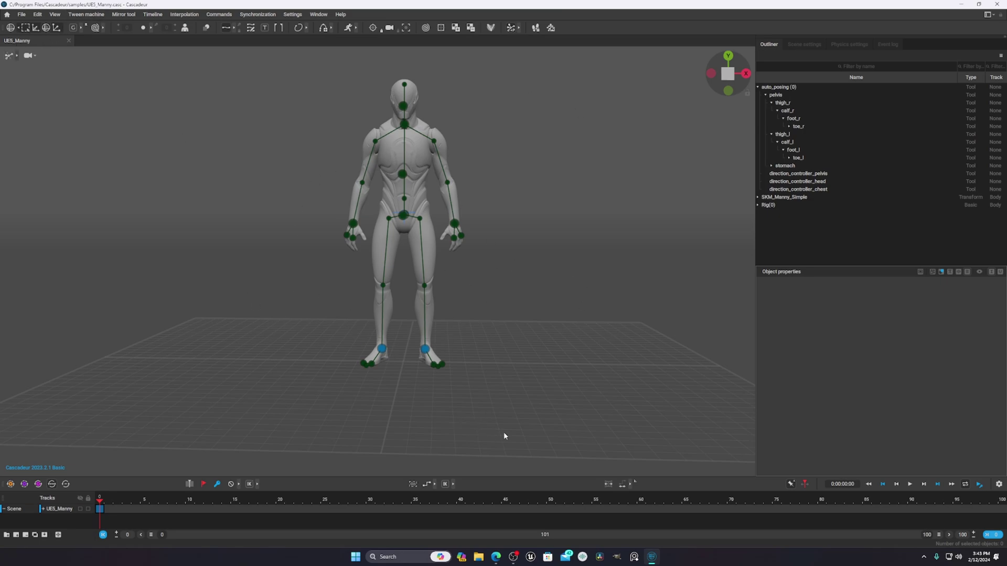
Lift the character's left foot off the ground with the move manipulator, bending the knee, and deselect it
click(425, 349)
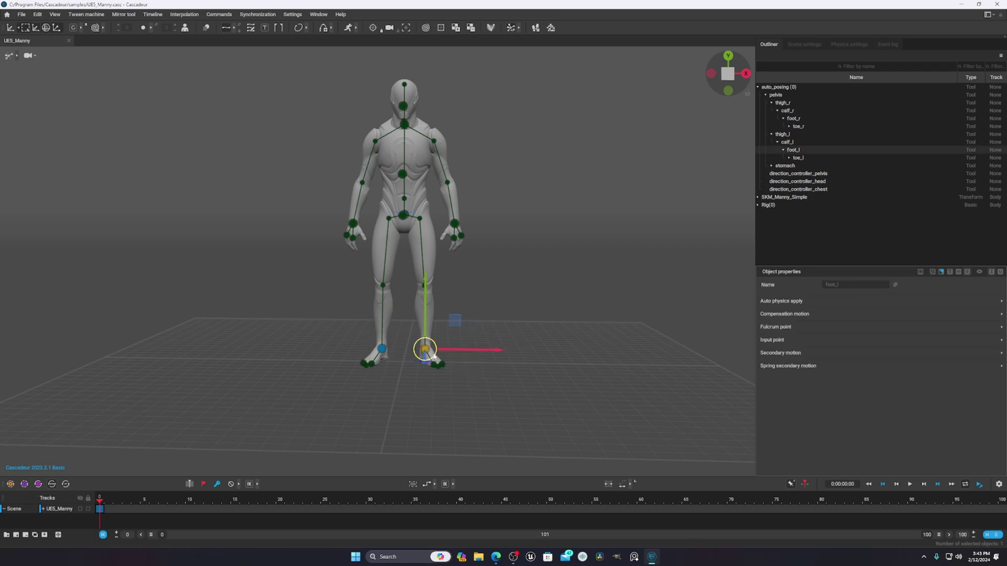
drag(424, 355, 481, 318)
right_drag(481, 317, 433, 201)
click(505, 259)
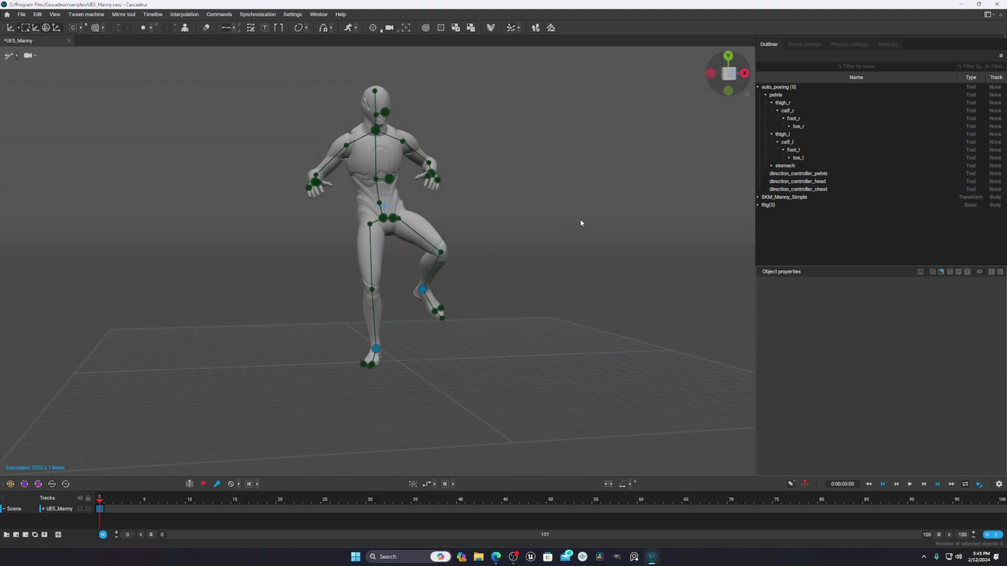
Lower the left foot back to the ground in the front view and bring it close to the right foot
alt+drag(580, 222, 619, 228)
click(728, 74)
click(746, 74)
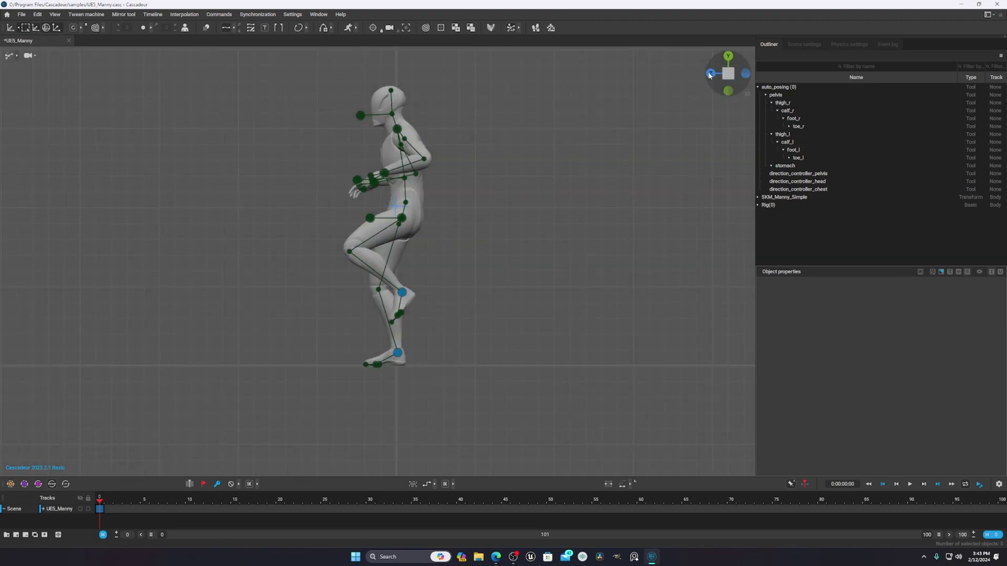
click(710, 73)
scroll(495, 225, up, 2)
scroll(515, 220, down, 1)
scroll(515, 224, down, 1)
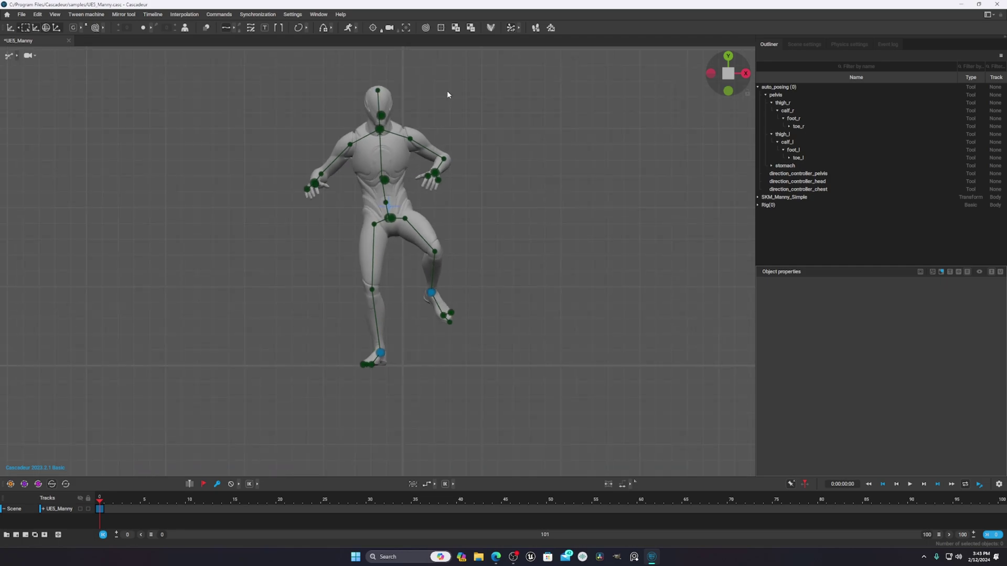
click(430, 294)
drag(430, 295, 457, 357)
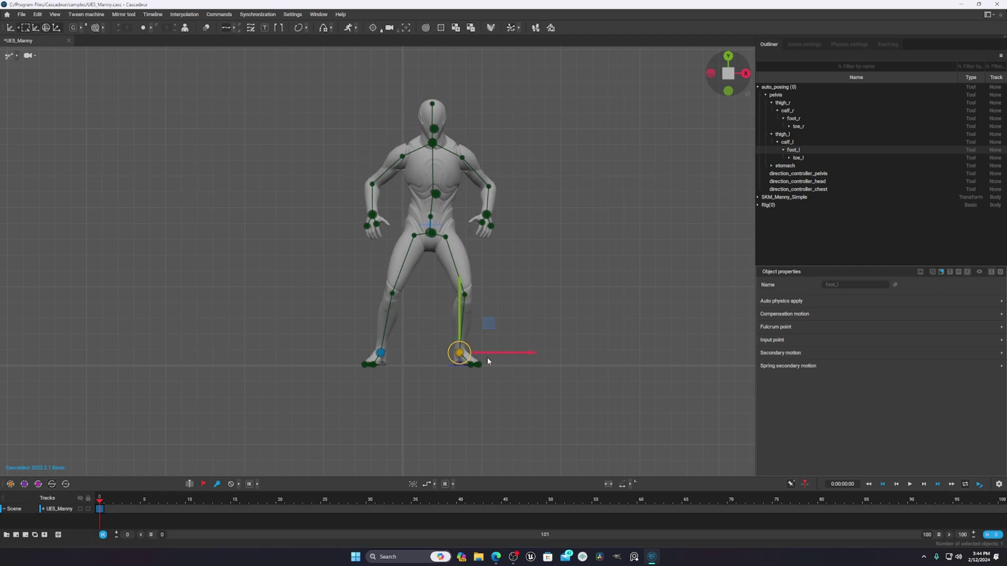
drag(512, 353, 464, 363)
scroll(495, 297, down, 2)
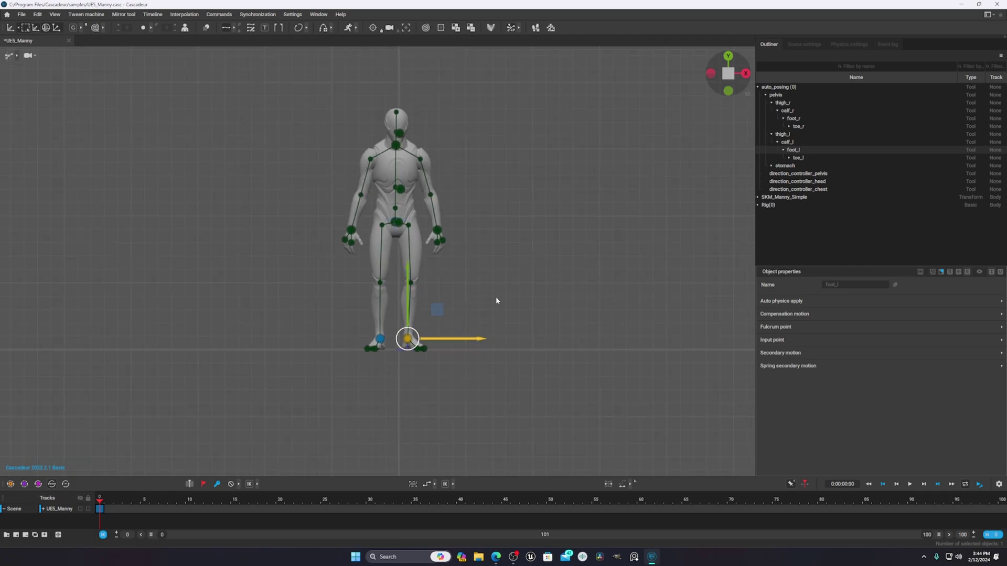
Move the character's neck controller downward to lower the upper body into a slight crouch, and deselect it
alt+drag(496, 270, 493, 288)
scroll(492, 288, up, 3)
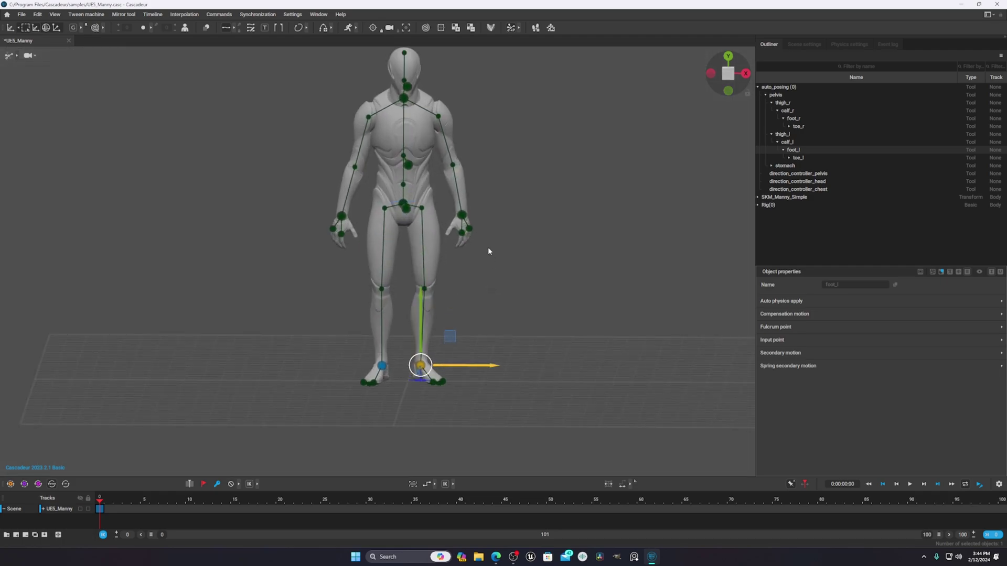
click(404, 100)
drag(404, 100, 403, 124)
click(744, 74)
click(710, 74)
click(502, 138)
Raise the character's left hand controller to head height in the front view
click(387, 120)
drag(465, 213, 475, 92)
scroll(479, 174, down, 2)
scroll(415, 167, up, 3)
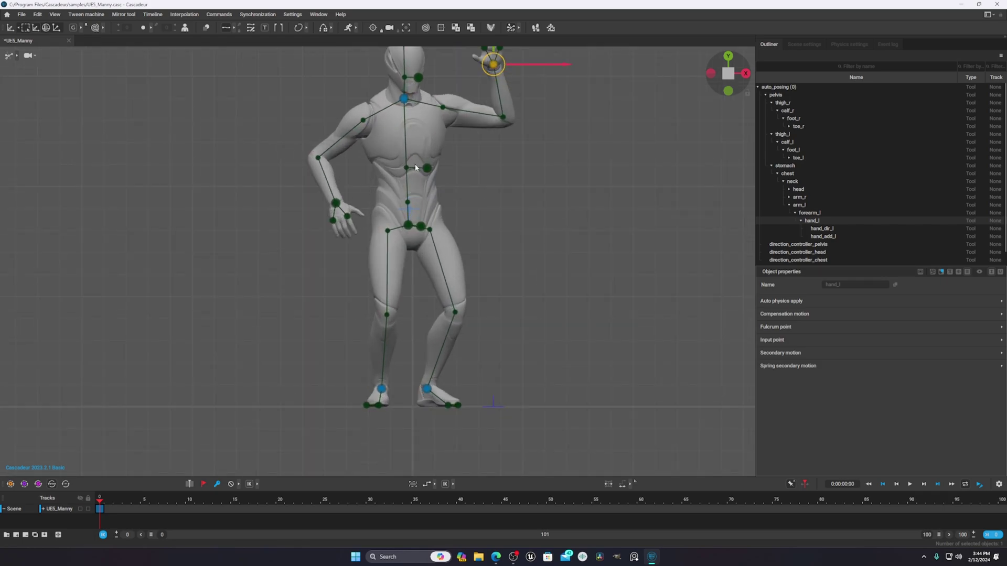
Lower the left hand controller slightly to face height and try moving the right hand controller up across the torso
click(339, 206)
click(528, 197)
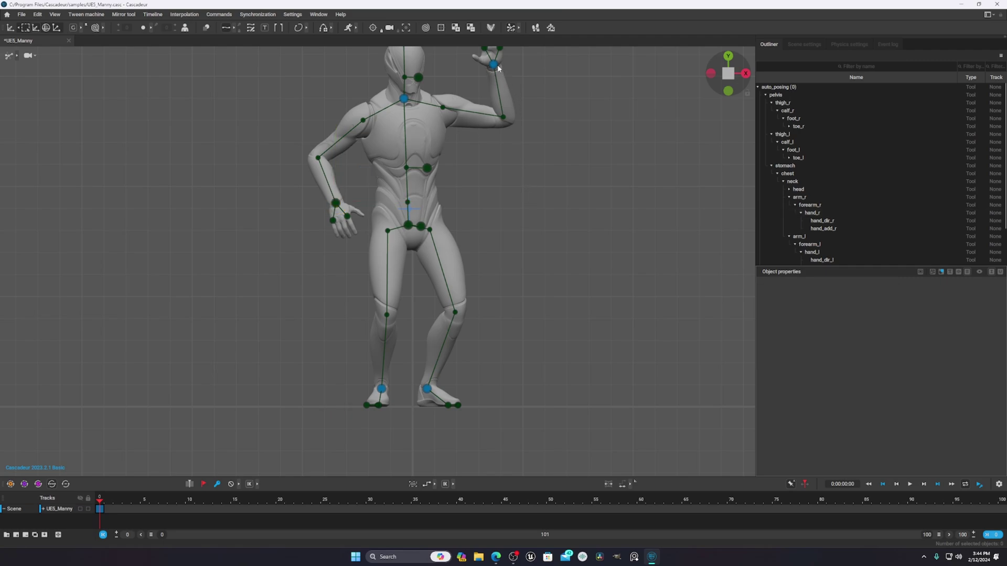
mouse_move(499, 67)
mouse_down()
mouse_move(465, 180)
mouse_move(498, 84)
mouse_up()
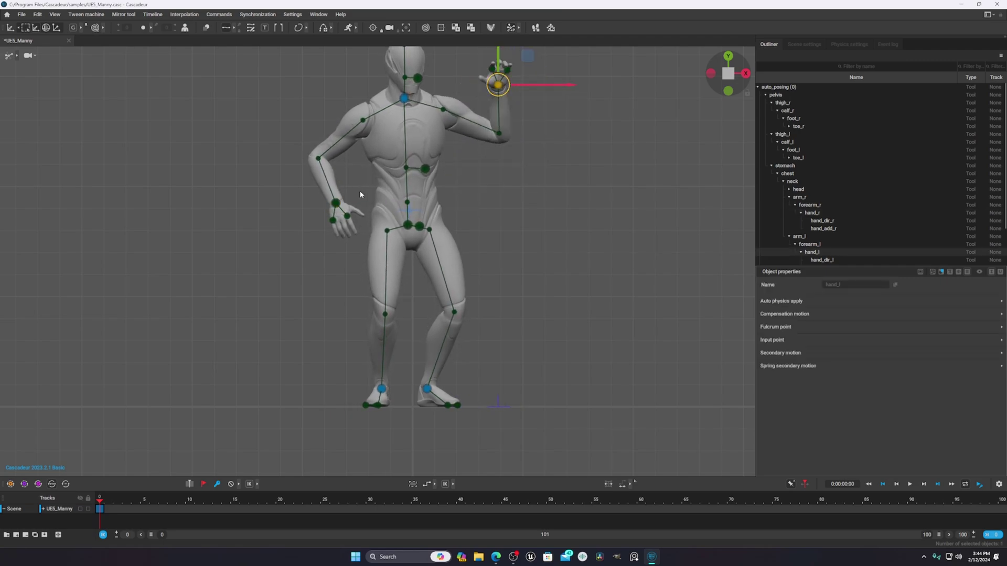
drag(332, 208, 420, 133)
Undo the hand, neck and foot moves until the character is back in its upright standing pose, and clear the selection
key(ctrl+z)
key(ctrl+z)
key(ctrl+z)
key(ctrl+z)
key(ctrl+z)
key(ctrl+z)
key(ctrl+z)
key(ctrl+z)
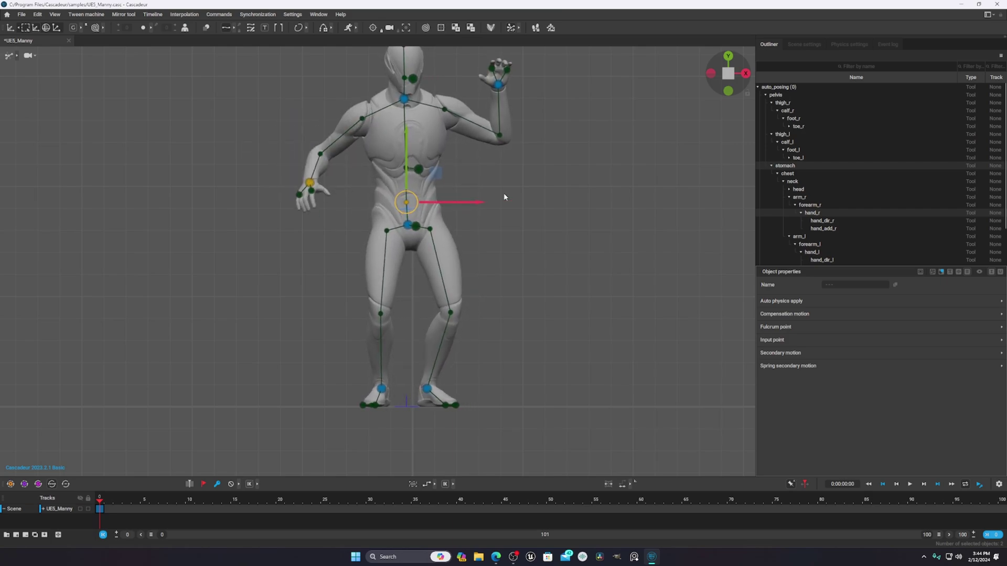
key(ctrl+z)
key(ctrl+z)
key(ctrl+z)
key(ctrl+z)
key(ctrl+z)
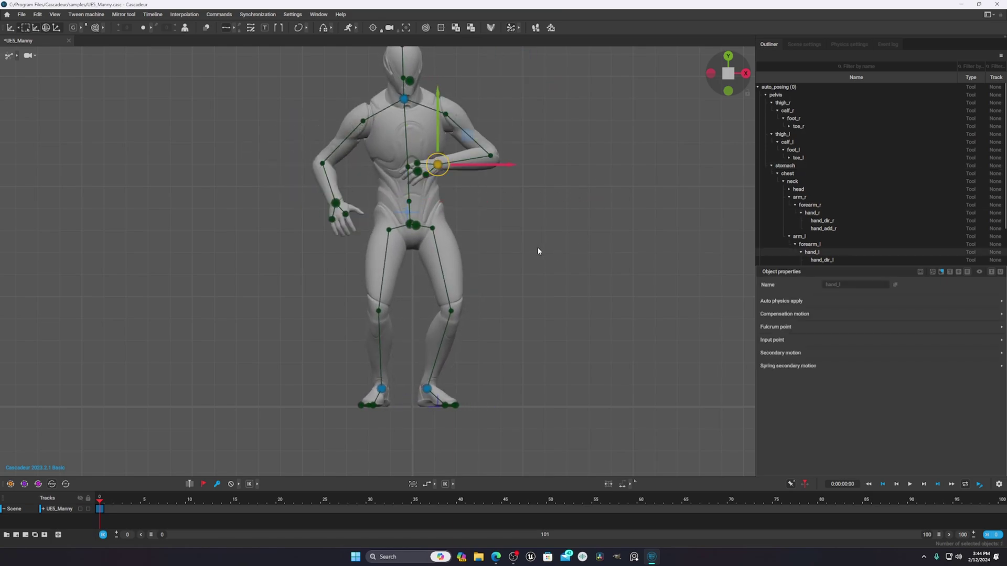
key(ctrl+z)
key(ctrl+z)
key(ctrl+z)
key(ctrl+z)
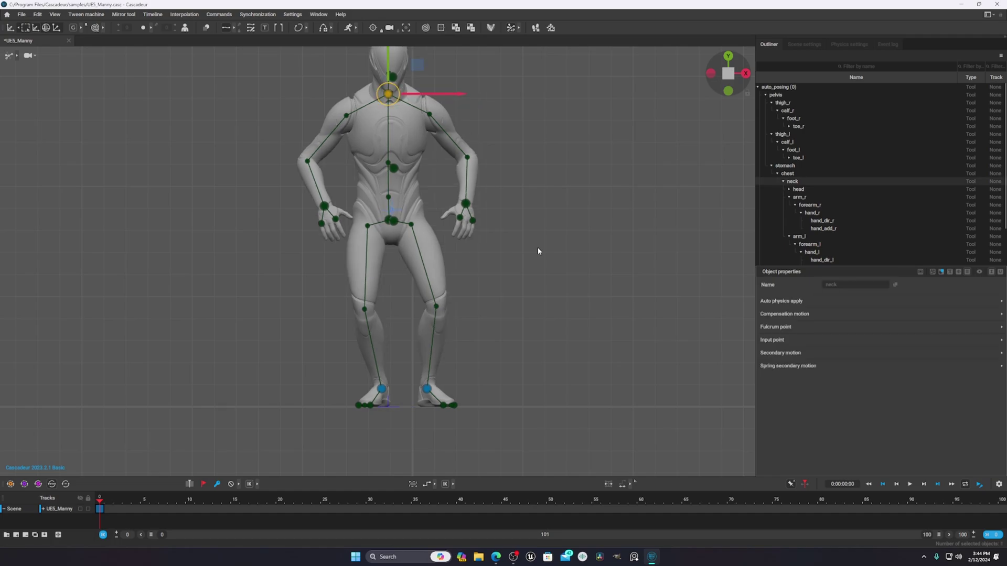
scroll(524, 168, down, 4)
alt+middle_drag(497, 223, 492, 235)
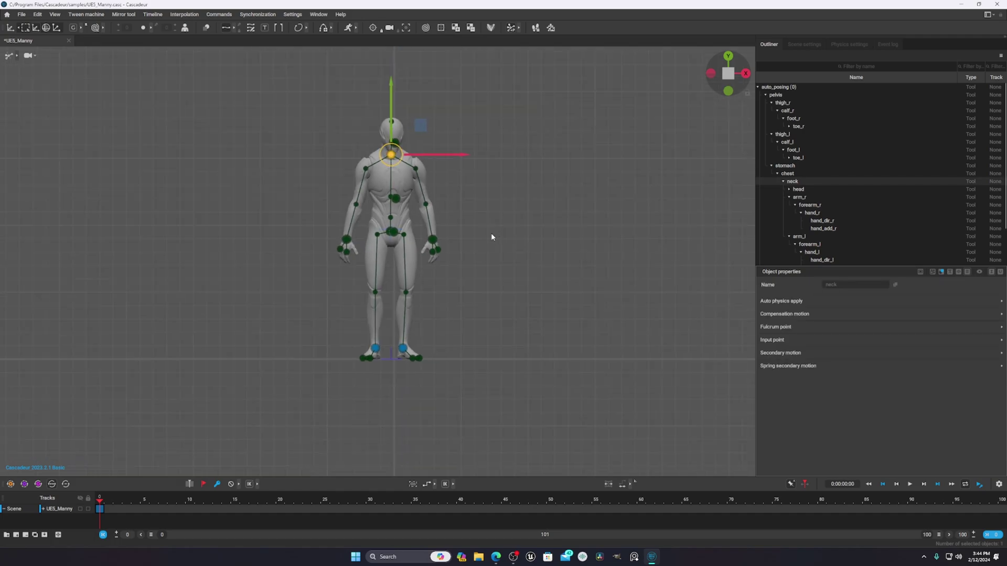
scroll(492, 235, up, 3)
alt+middle_drag(511, 298, 503, 342)
click(434, 427)
drag(107, 502, 72, 504)
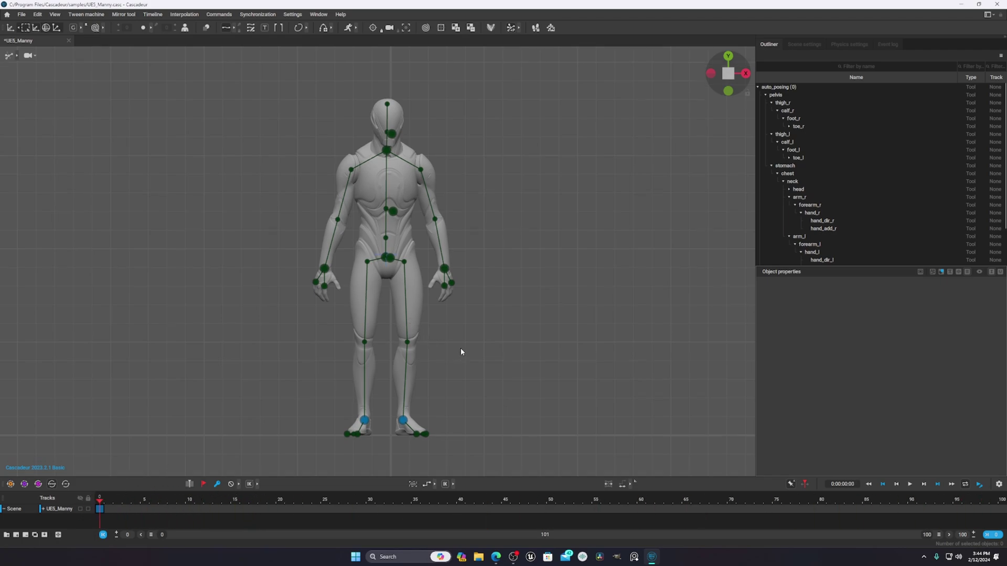
View the character from the side and from above, and orbit back to a perspective view of its front
scroll(472, 319, down, 2)
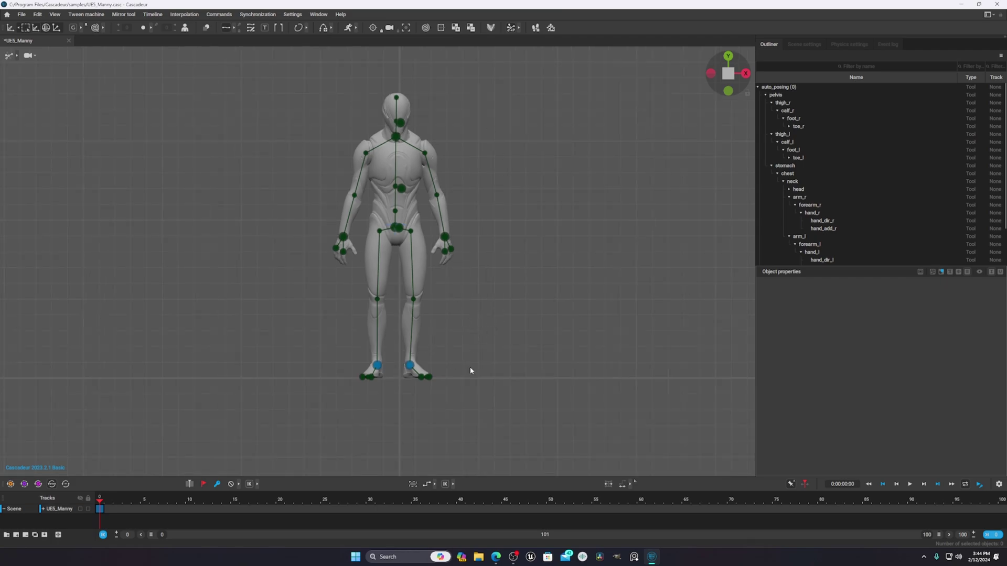
click(711, 74)
click(728, 56)
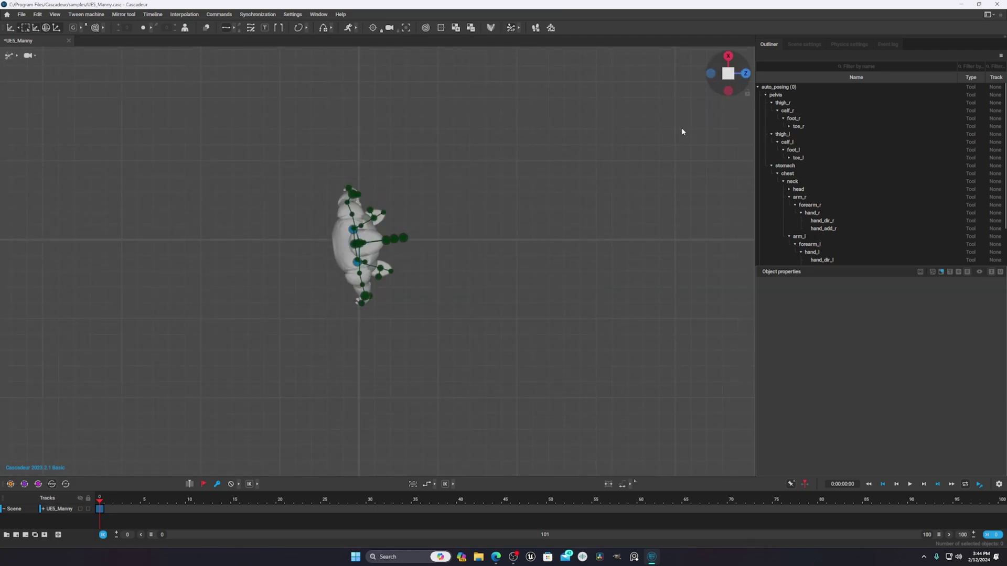
right_drag(556, 279, 416, 213)
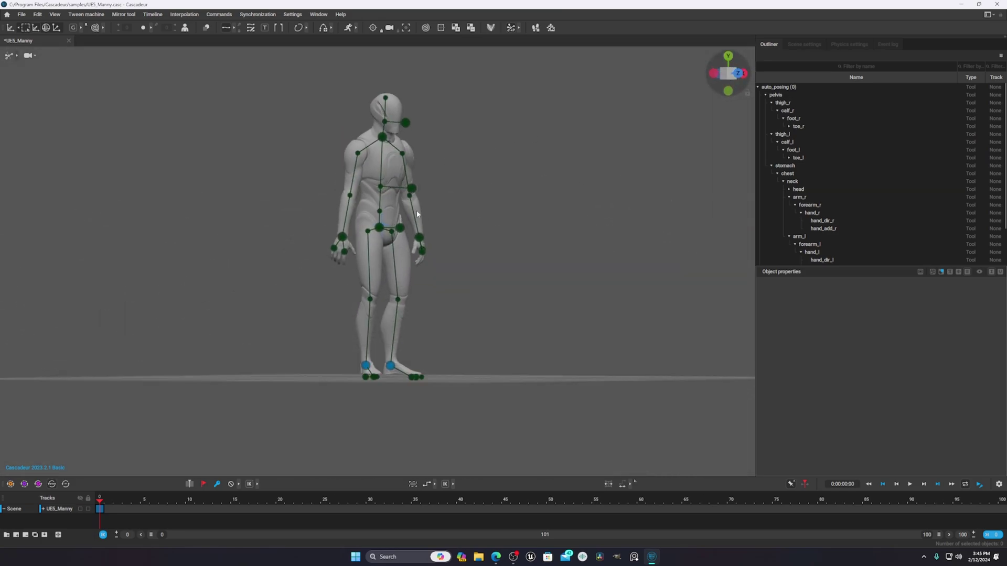
right_drag(454, 227, 434, 269)
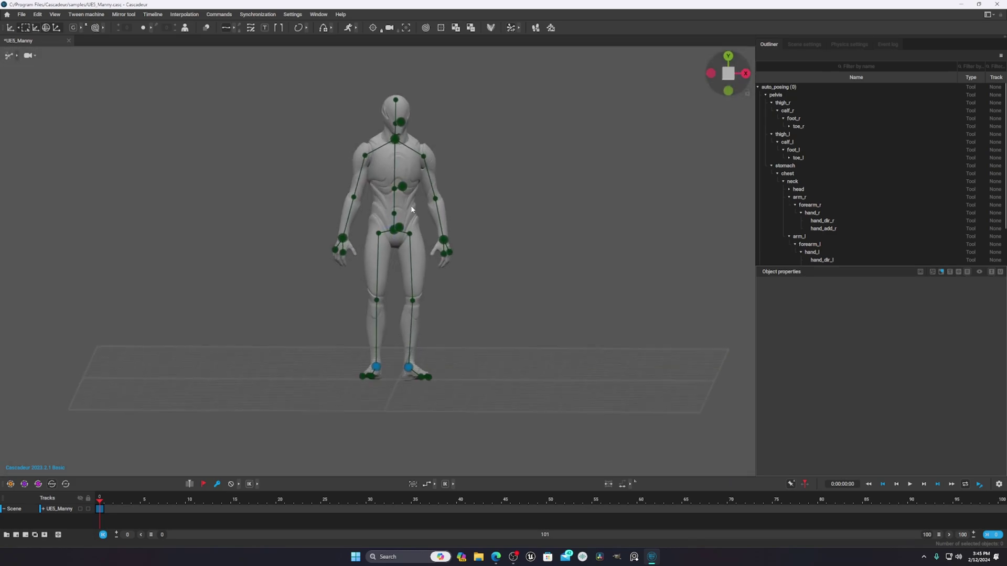
Examine the character's hips and legs up close and at full-body distance
scroll(439, 256, up, 3)
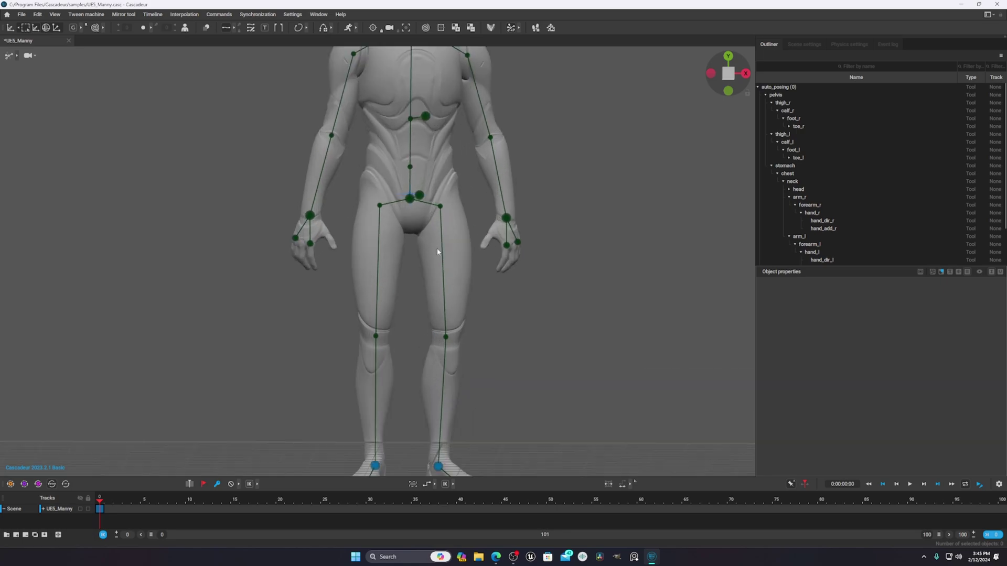
scroll(451, 241, down, 3)
scroll(450, 239, up, 4)
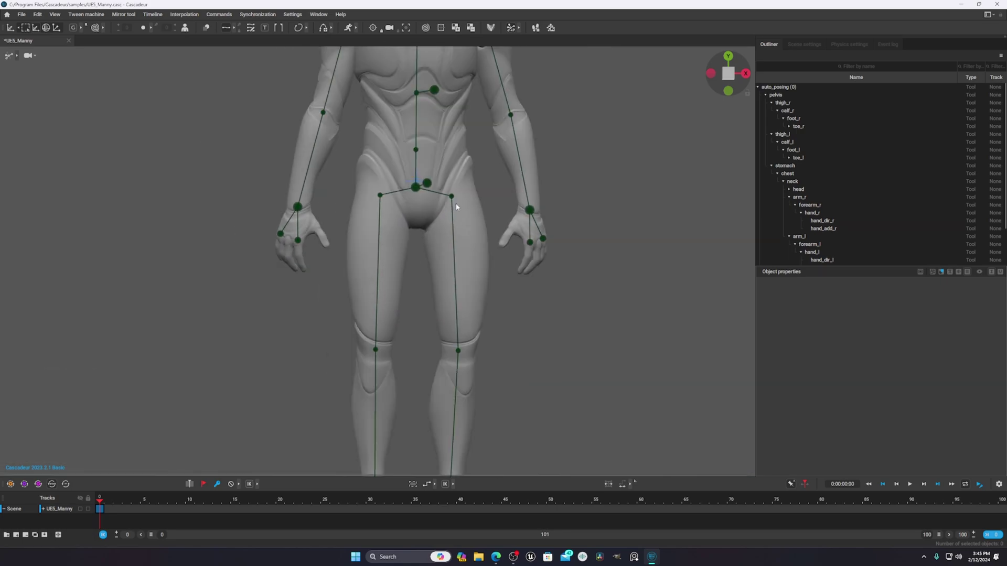
scroll(452, 220, down, 5)
scroll(450, 227, up, 6)
scroll(448, 225, down, 6)
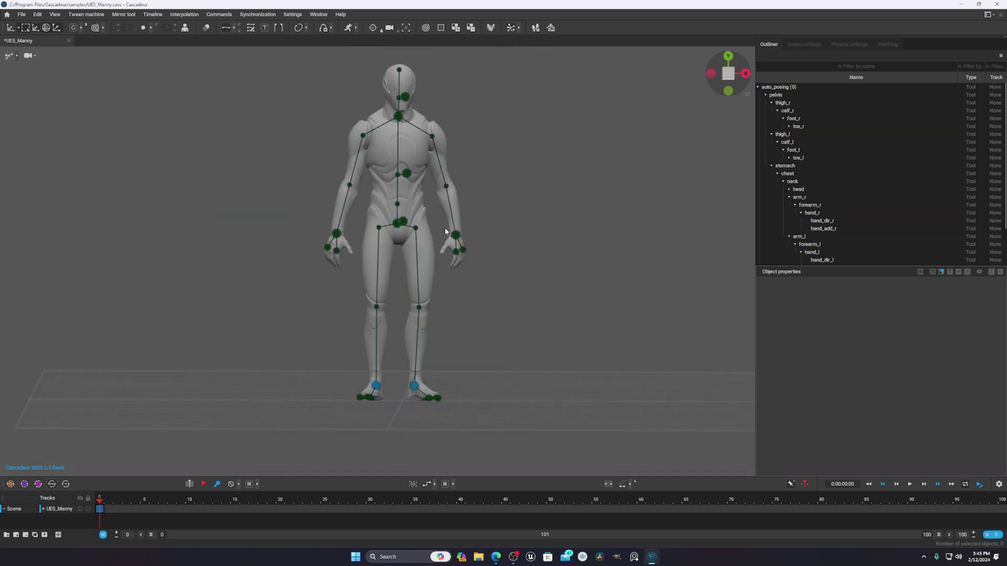
scroll(457, 234, up, 5)
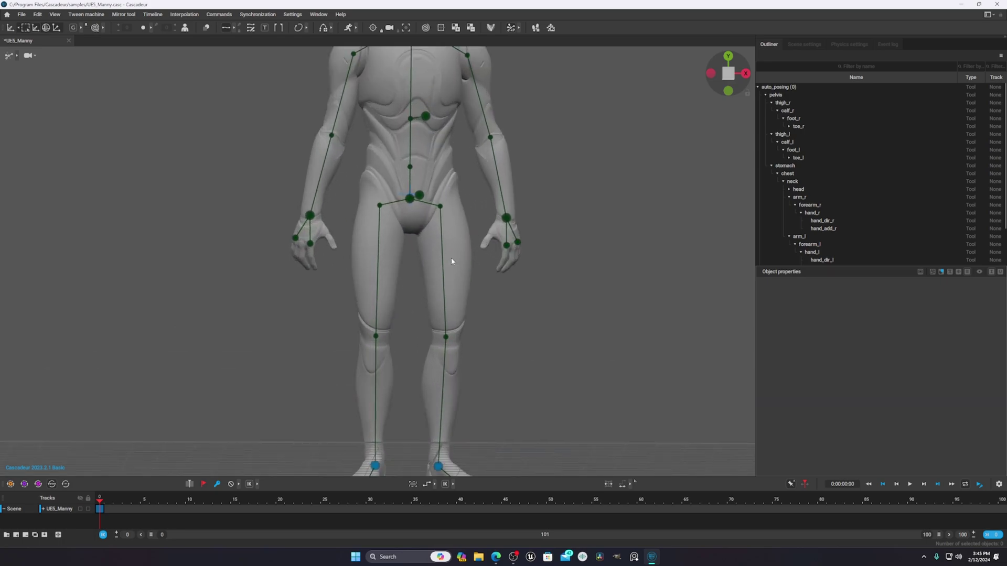
scroll(451, 260, up, 2)
scroll(445, 250, down, 6)
scroll(444, 251, up, 2)
Snap to the character's side view and toggle the projection between orthographic and perspective
alt+drag(444, 250, 436, 281)
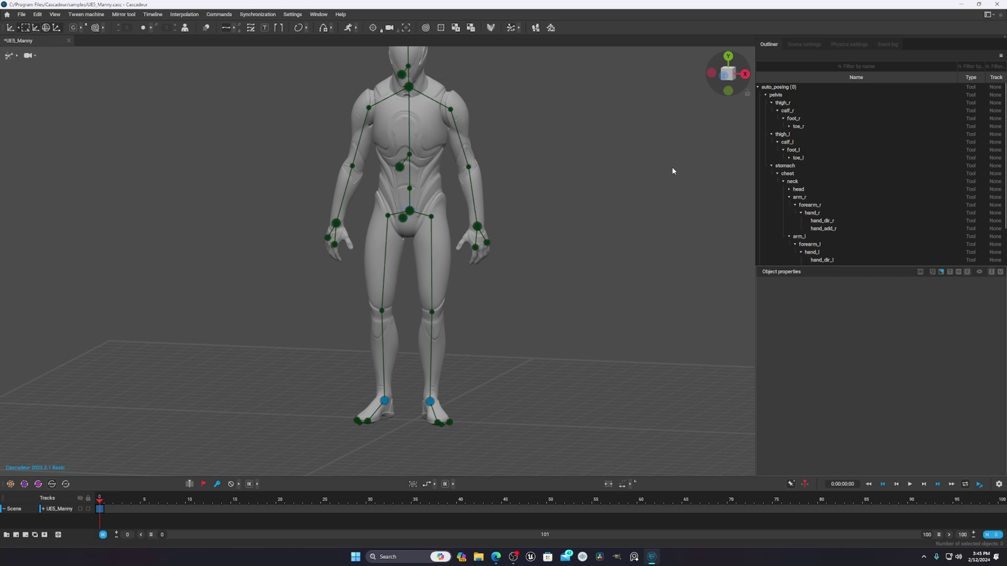
click(743, 75)
scroll(326, 183, down, 3)
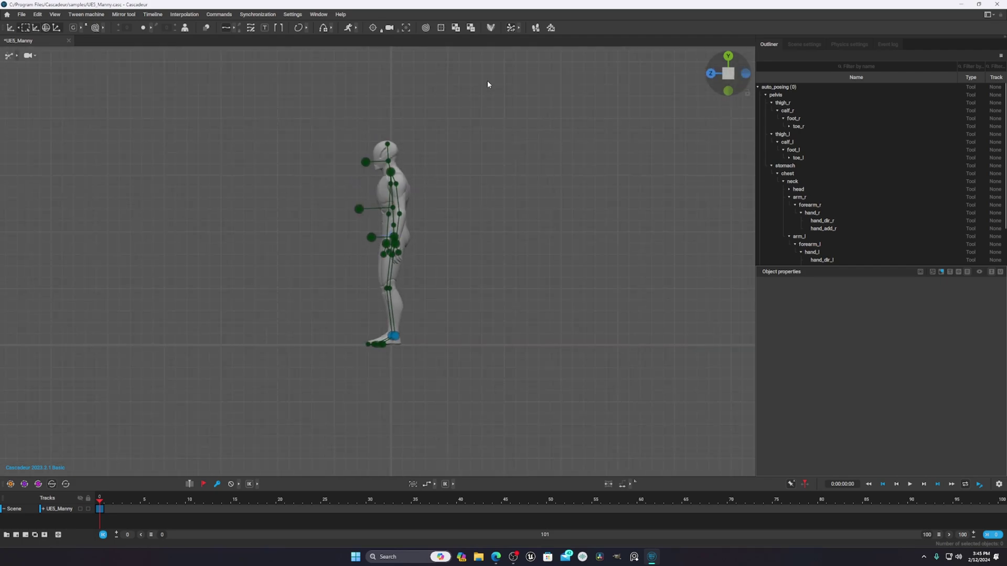
scroll(410, 373, up, 2)
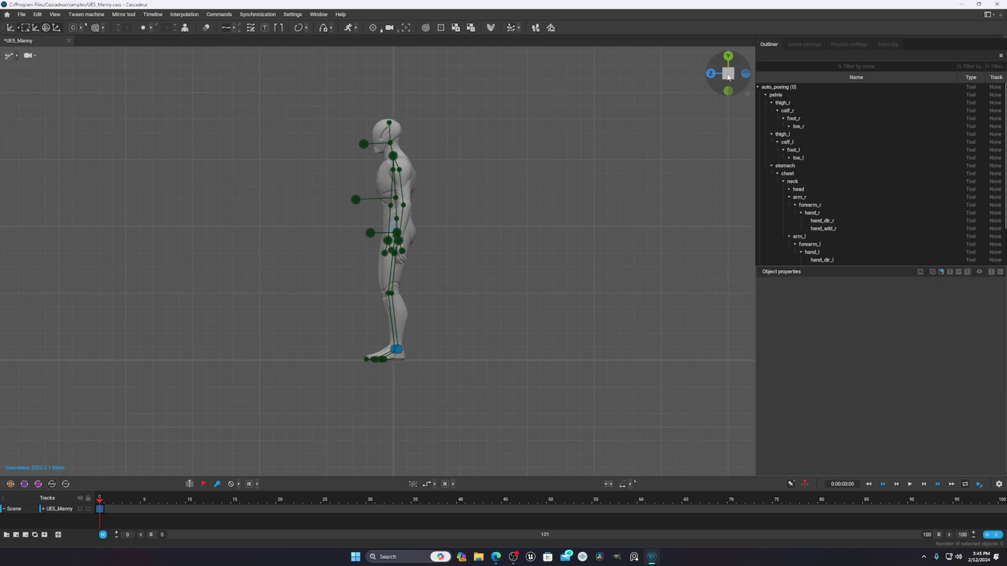
click(731, 75)
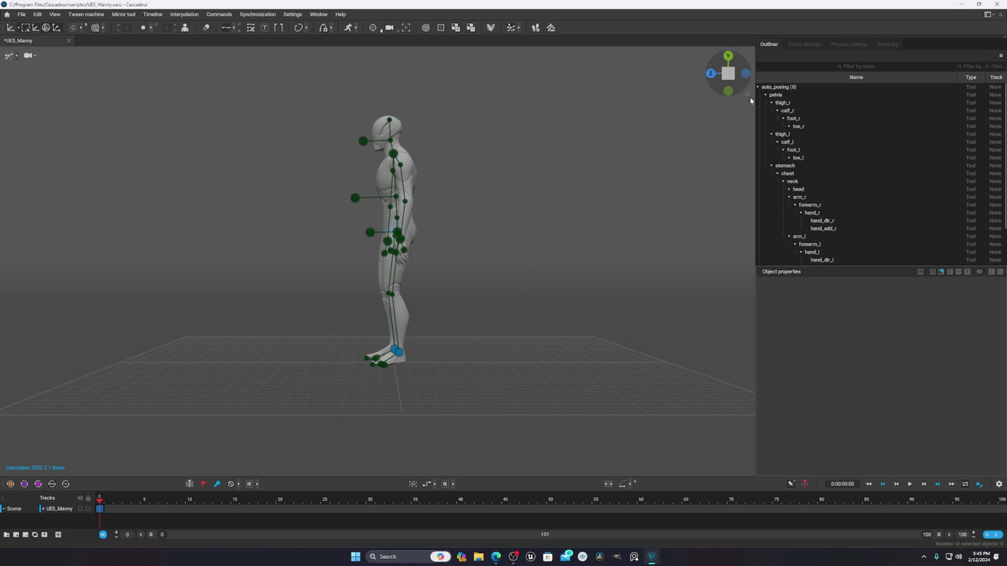
click(729, 77)
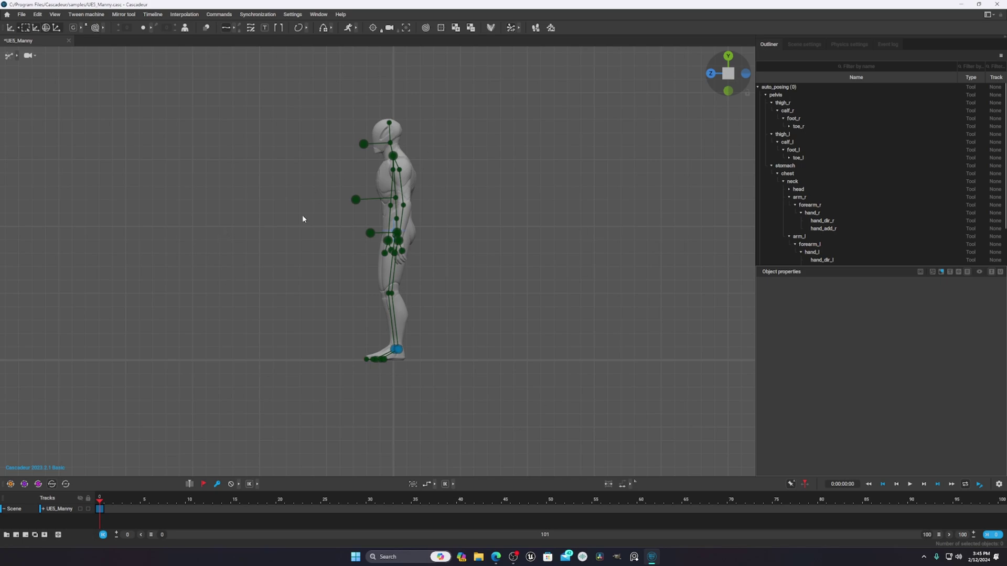
Move the left foot controller backward in the side view and inspect the resulting full-body pose
scroll(478, 372, up, 5)
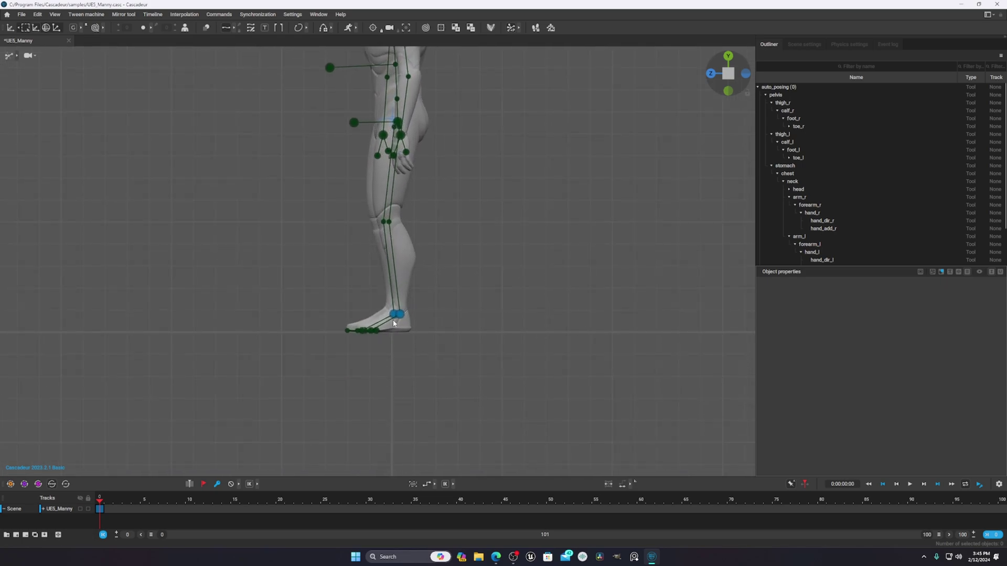
click(395, 313)
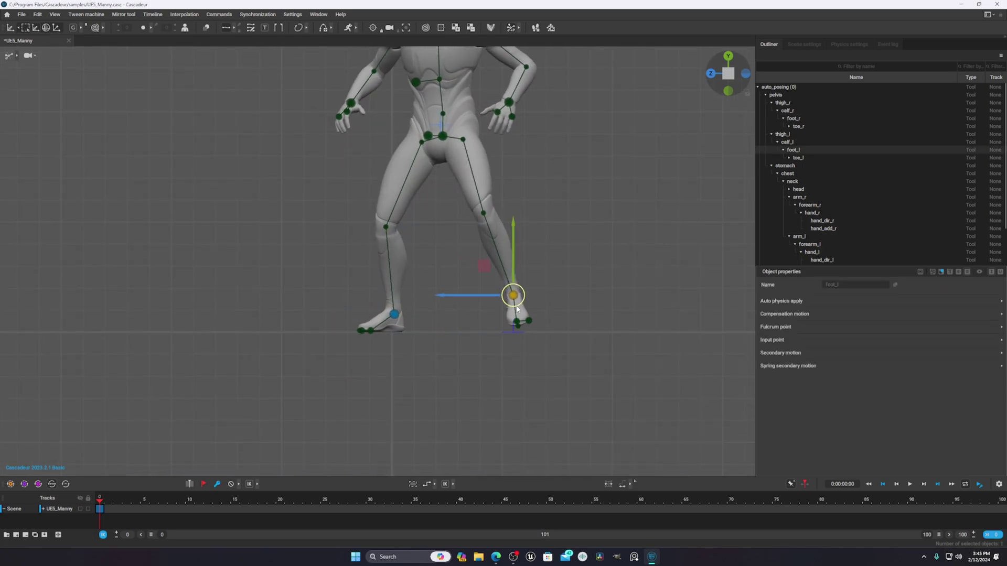
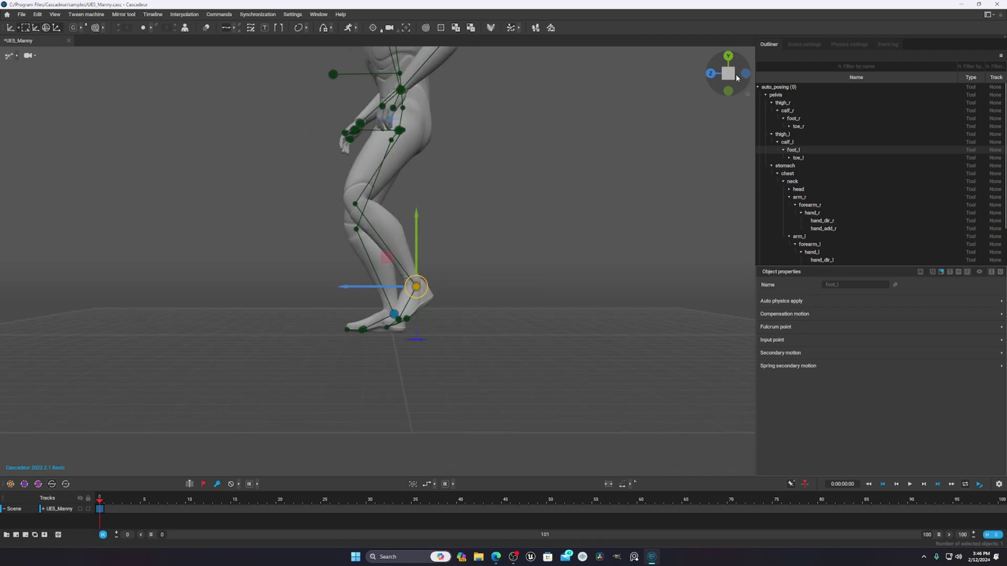
scroll(483, 279, down, 6)
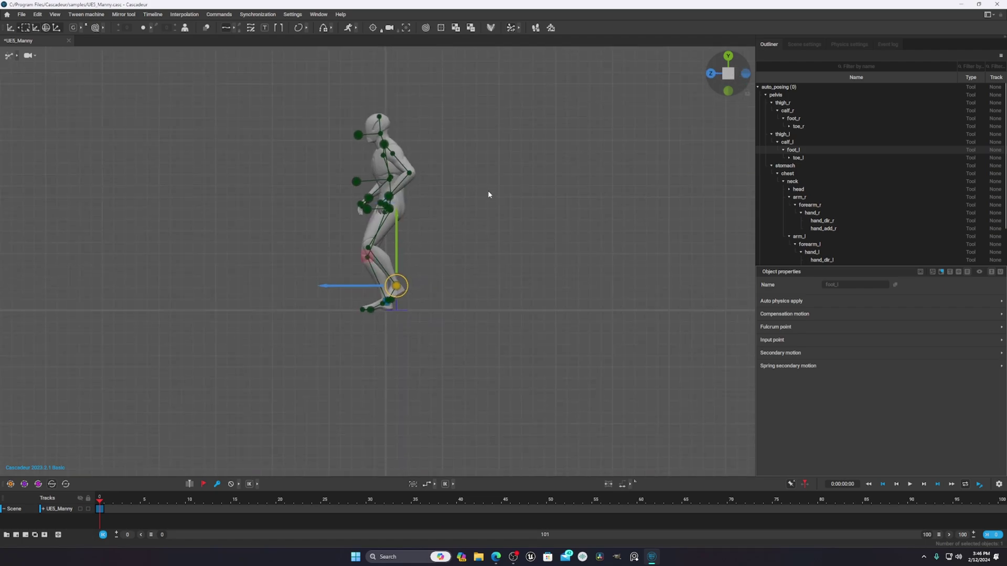
scroll(485, 216, up, 3)
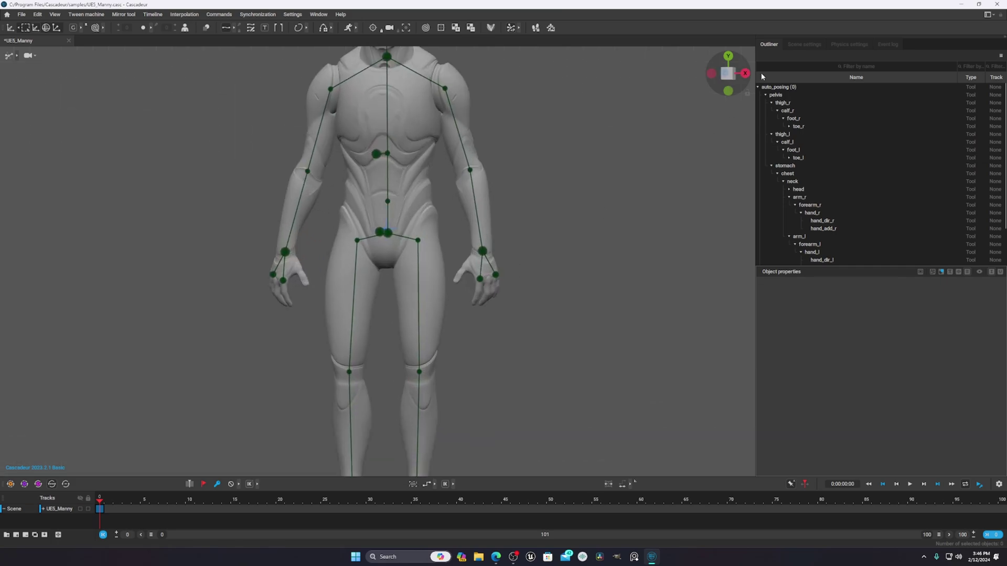
Return to the orthographic front view and frame the whole character with nothing selected
drag(745, 74, 705, 72)
click(708, 73)
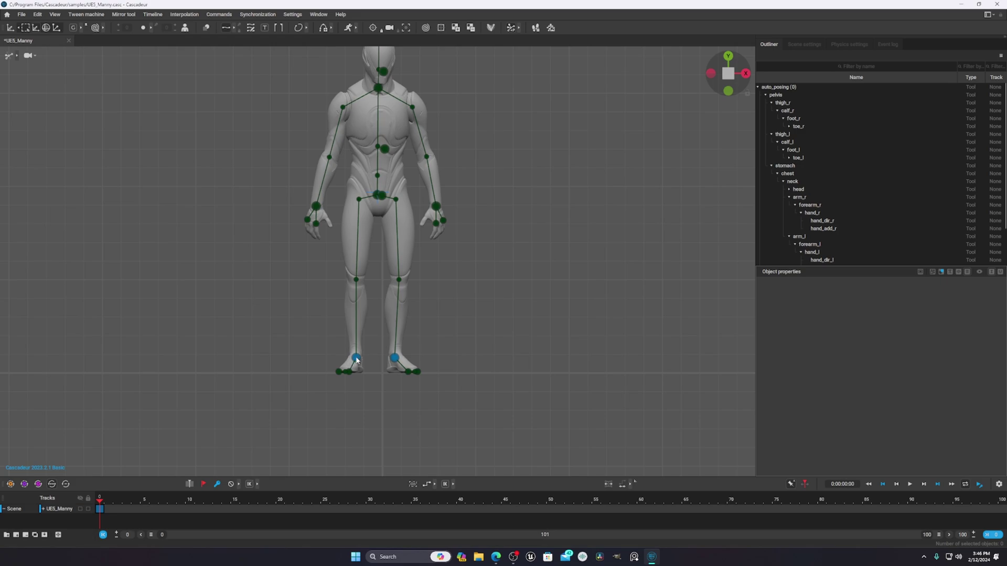
click(353, 361)
click(417, 198)
alt+middle_drag(383, 147, 377, 201)
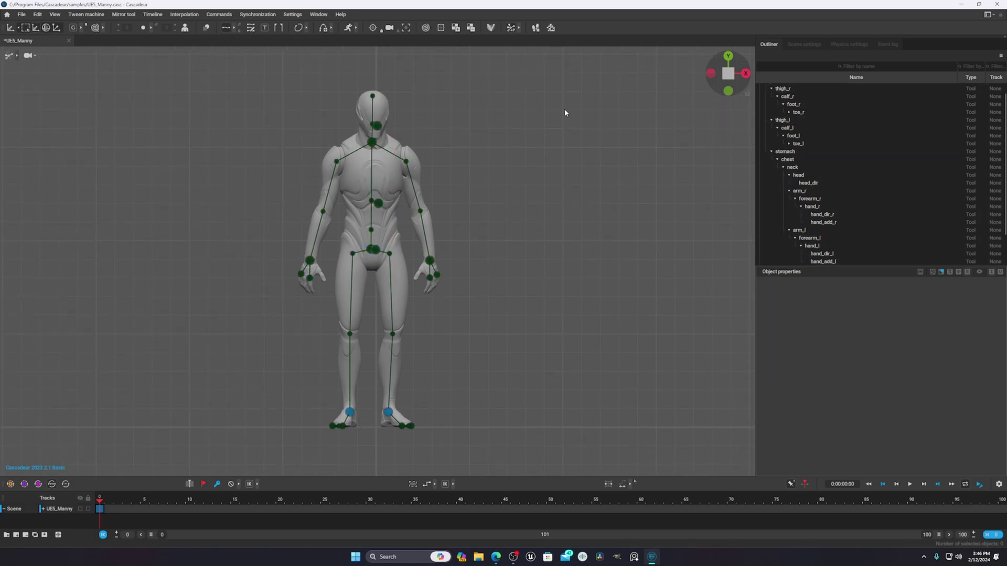
Box-select the upper-body controllers, clear the selection, and briefly select the right hand controller on its own
drag(570, 90, 231, 310)
click(486, 314)
click(311, 261)
click(466, 347)
Swing the right foot controller up and out to the side, and bring it back to the ground beside the left foot
click(349, 412)
drag(346, 413, 280, 310)
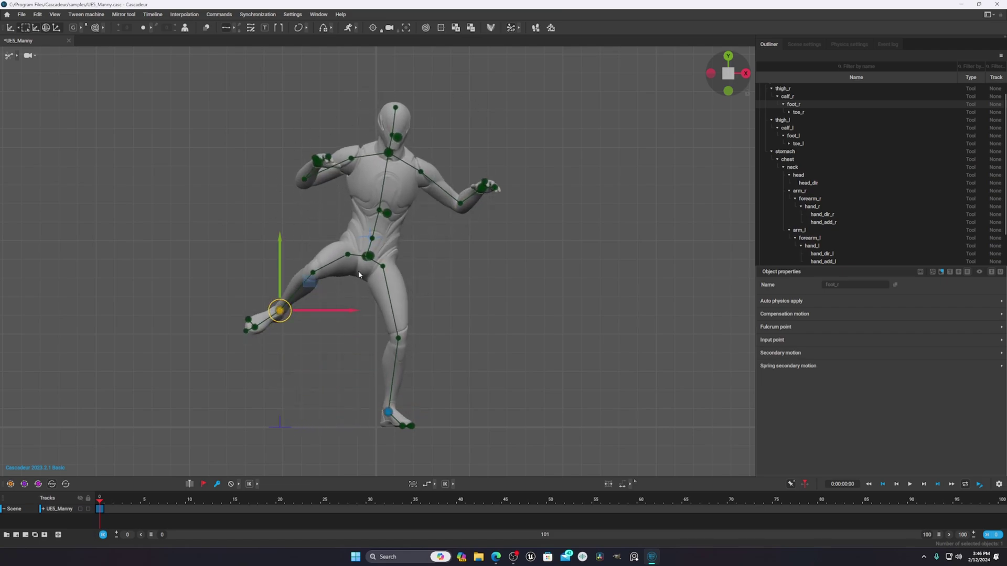
click(503, 204)
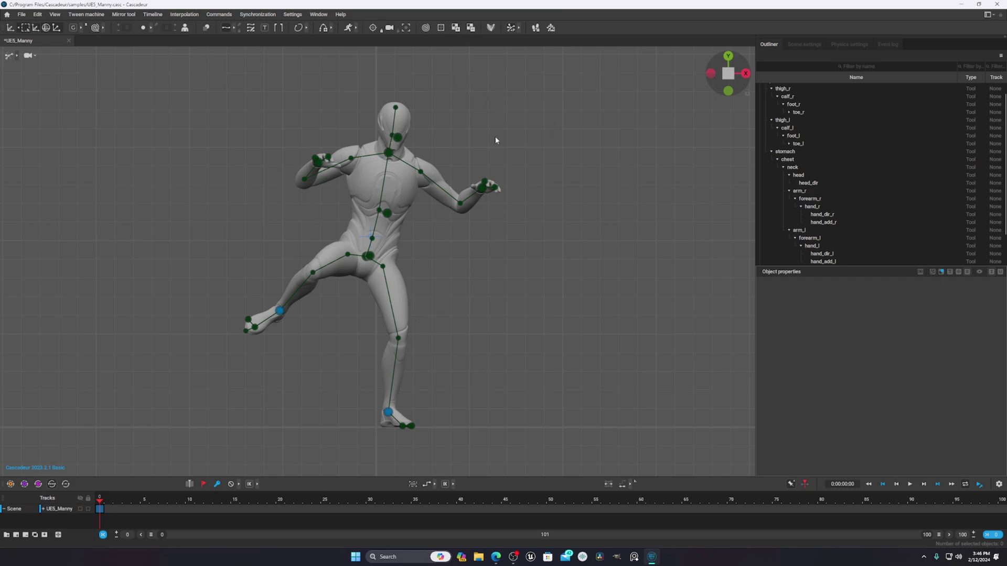
drag(279, 311, 352, 417)
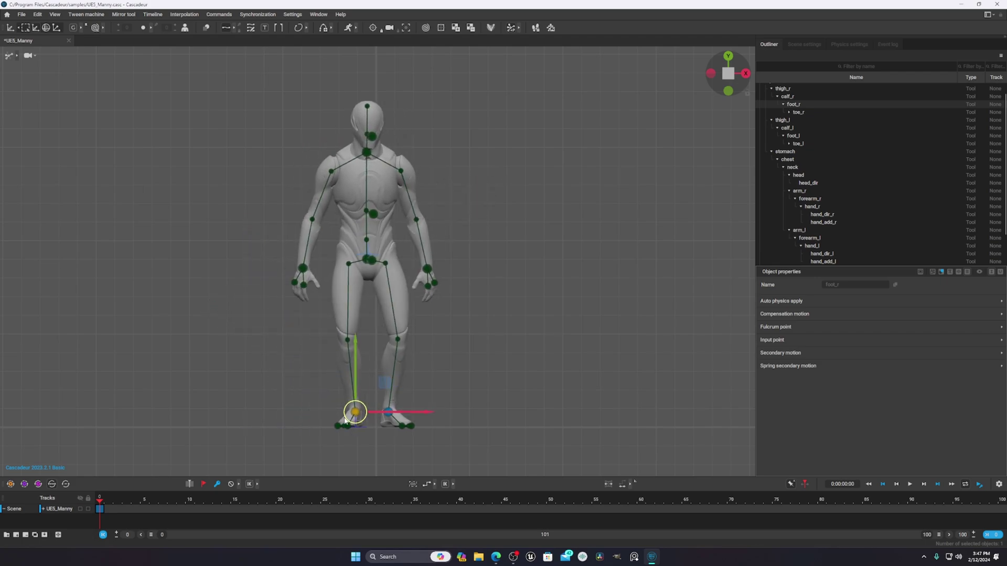
Pin the right hand by moving its controller slightly beside the hip, and deselect it
click(304, 269)
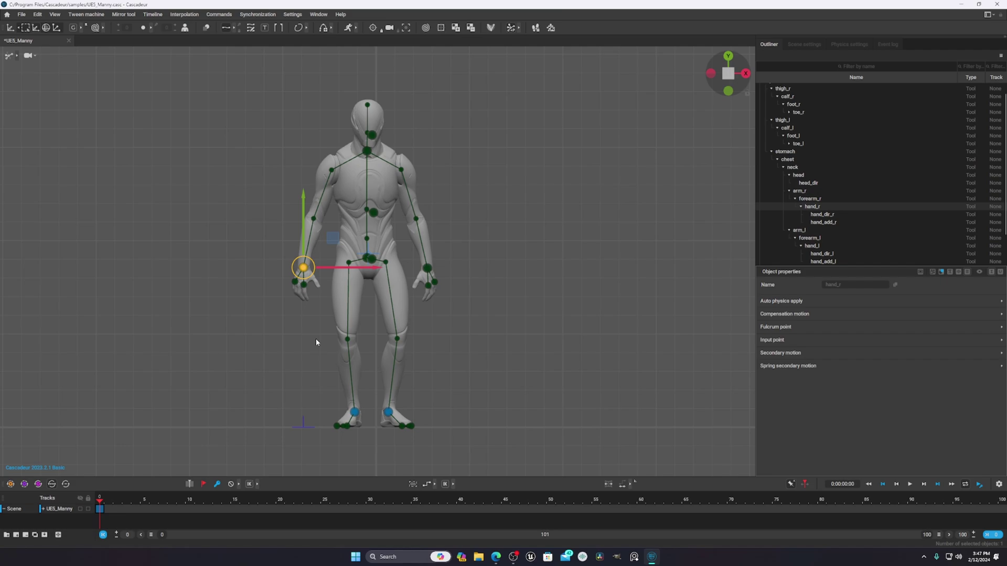
key(r)
click(297, 251)
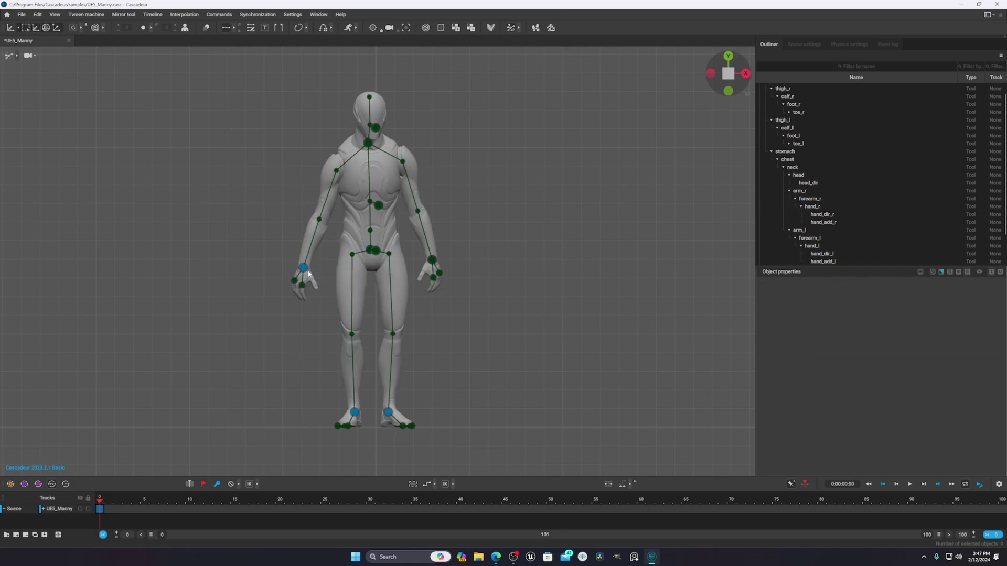
click(309, 272)
drag(308, 272, 308, 265)
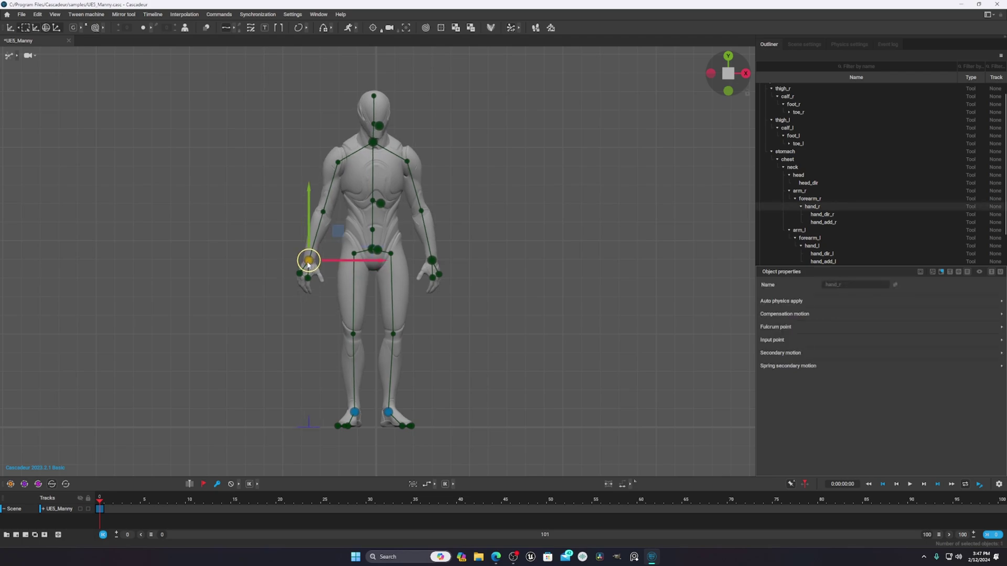
click(510, 310)
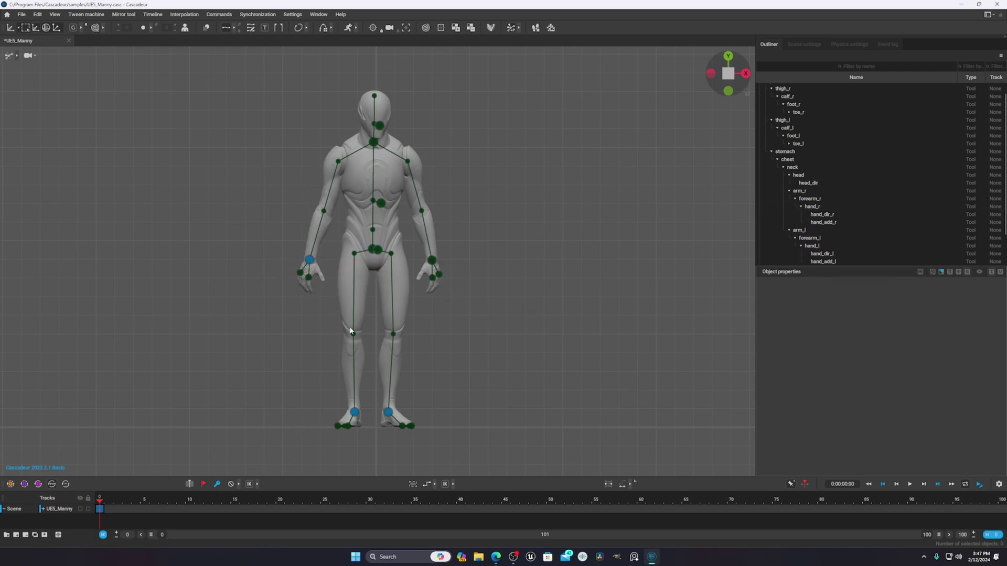
Lift the right foot controller off the ground with the knee bent, and undo the last adjustment
click(354, 411)
drag(355, 412, 333, 339)
key(ctrl+z)
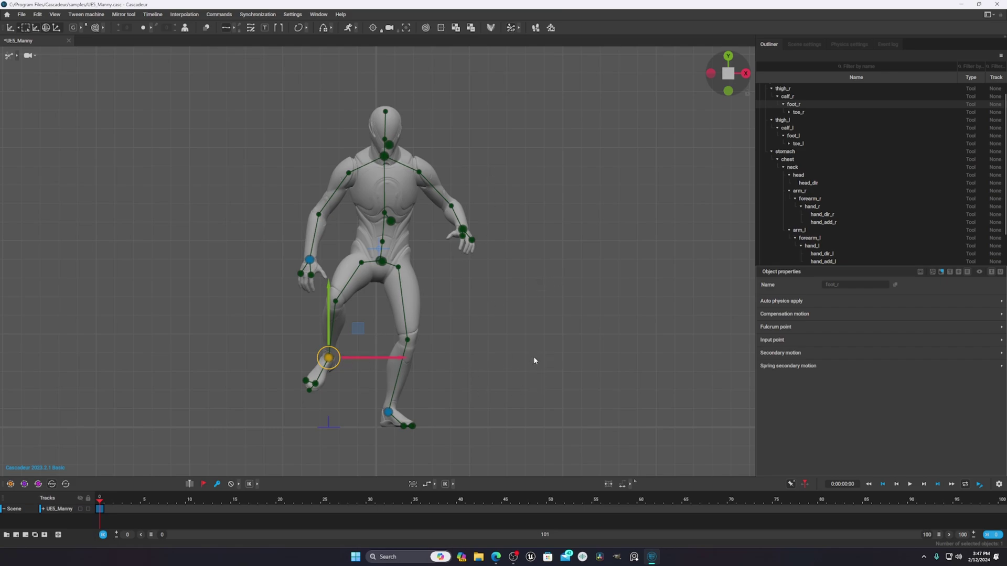
Raise the right hand controller above head height with the elbow bent, and deselect it
click(312, 261)
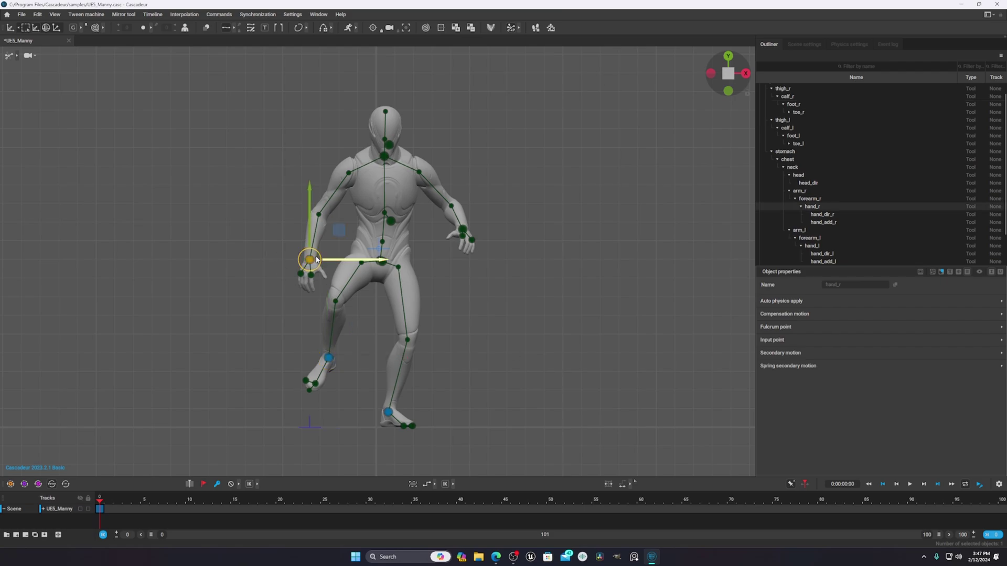
drag(312, 261, 288, 114)
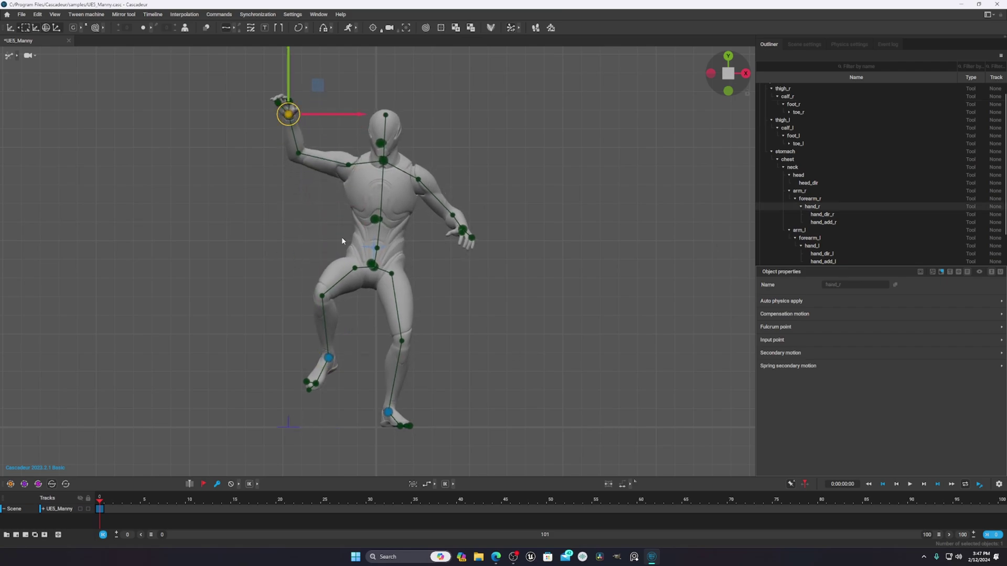
click(515, 226)
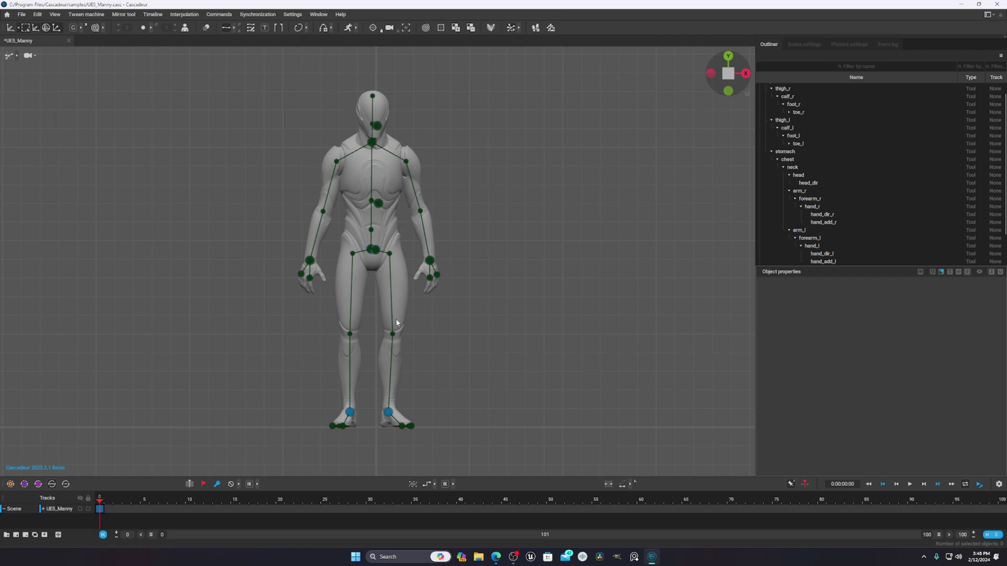
Add a keyframe at frame 10 of the UE5_Manny track, keeping the standing pose from frame 0
drag(100, 502, 184, 513)
click(113, 503)
key(f)
click(180, 511)
click(99, 511)
click(189, 508)
key(f)
click(350, 414)
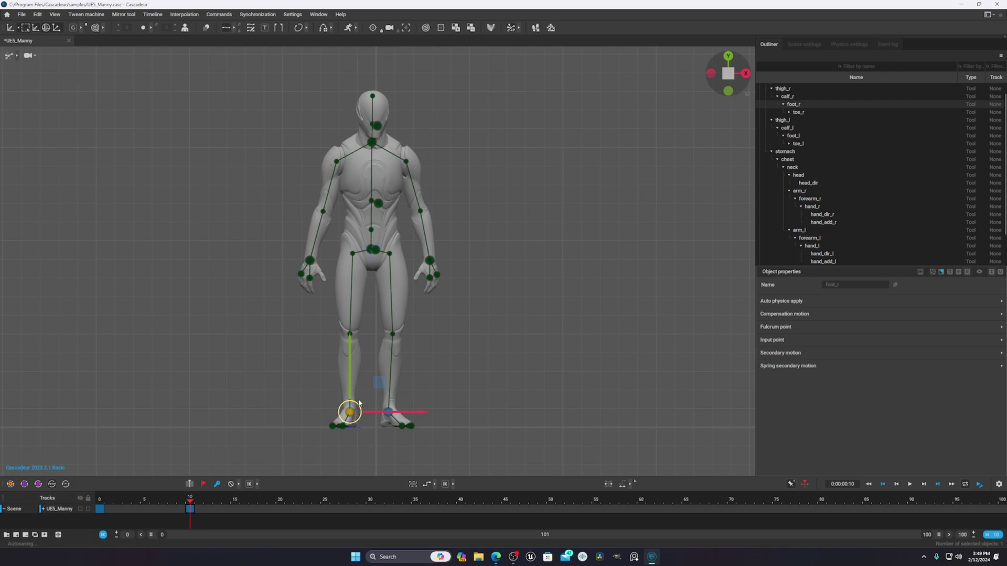
click(496, 168)
drag(521, 78, 283, 276)
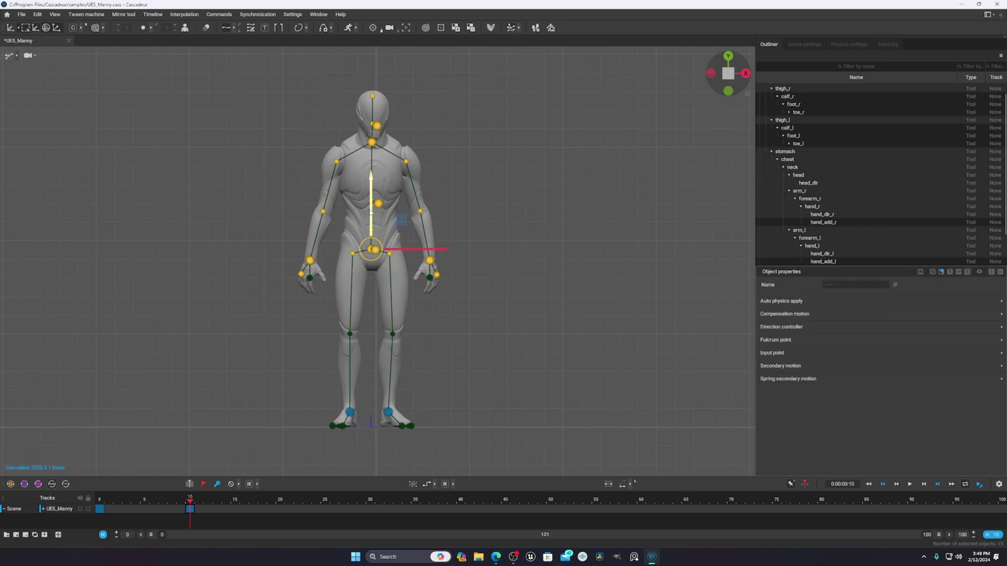
click(472, 228)
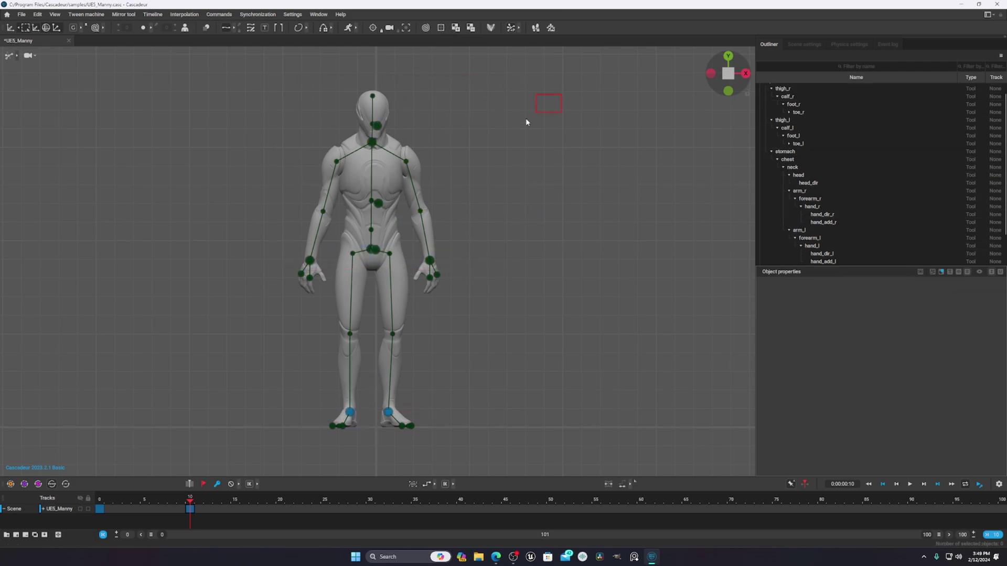
drag(526, 119, 288, 315)
click(538, 265)
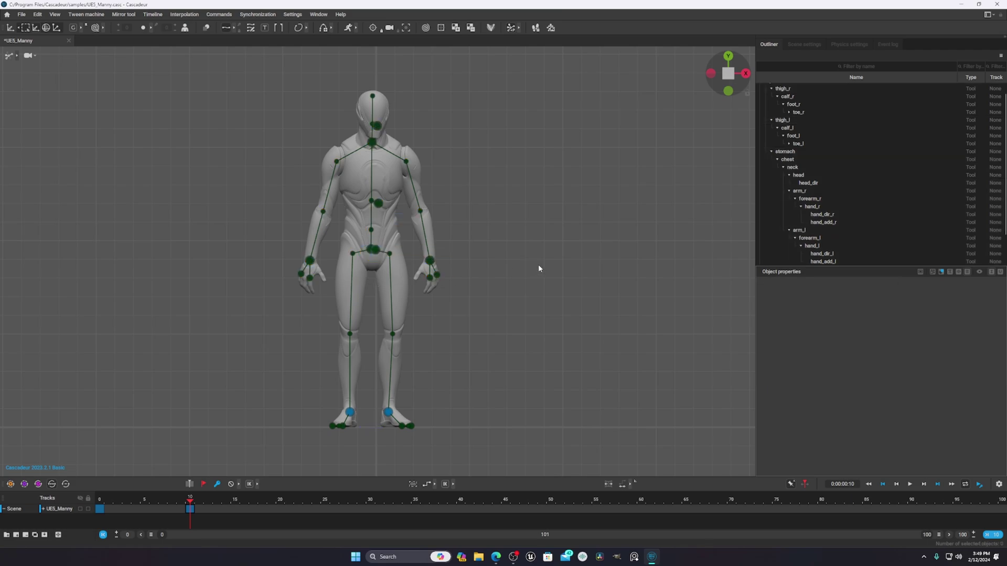
Lower the pelvis controller at frame 10 to put the character into a crouch, and deselect it
click(370, 251)
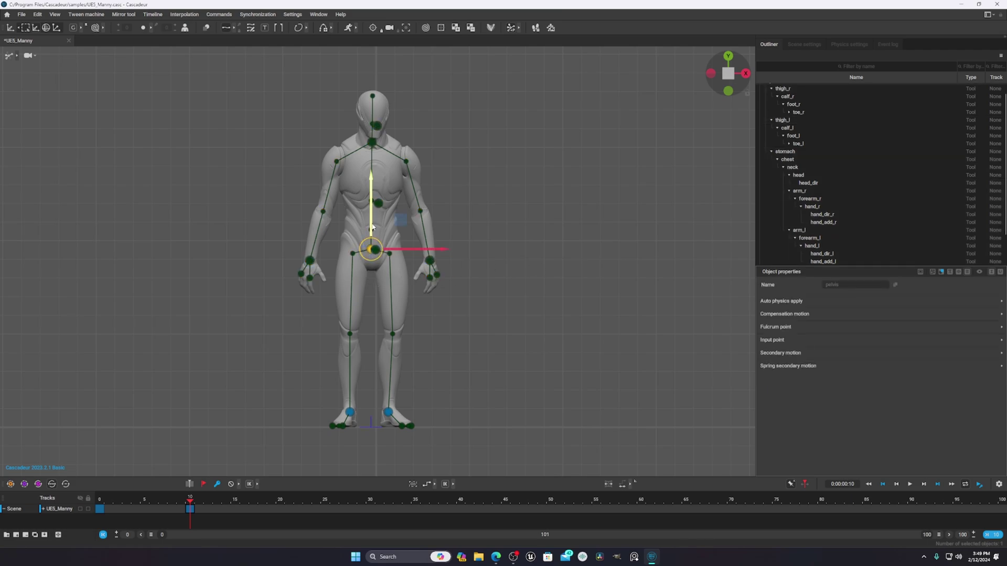
drag(371, 226, 376, 285)
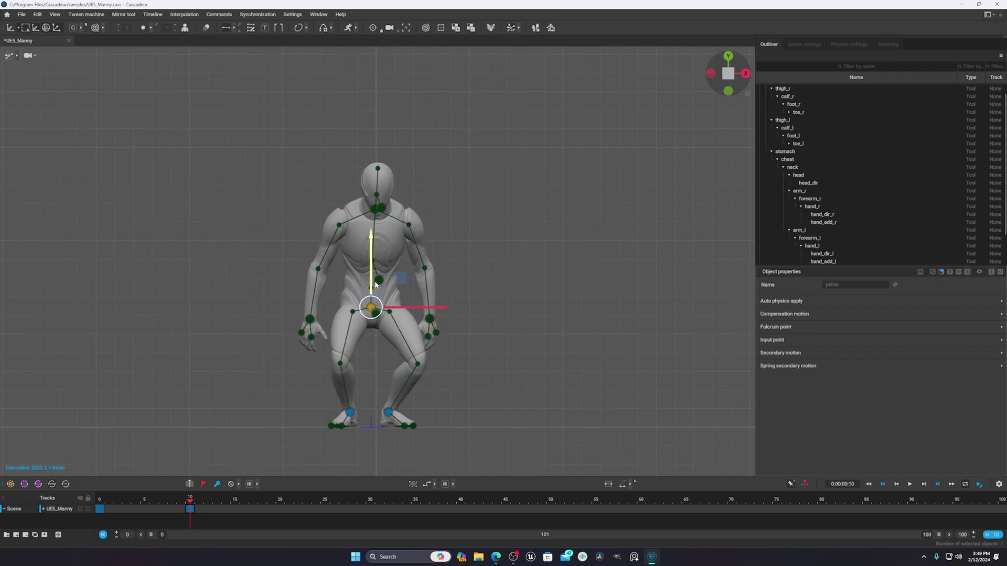
click(420, 396)
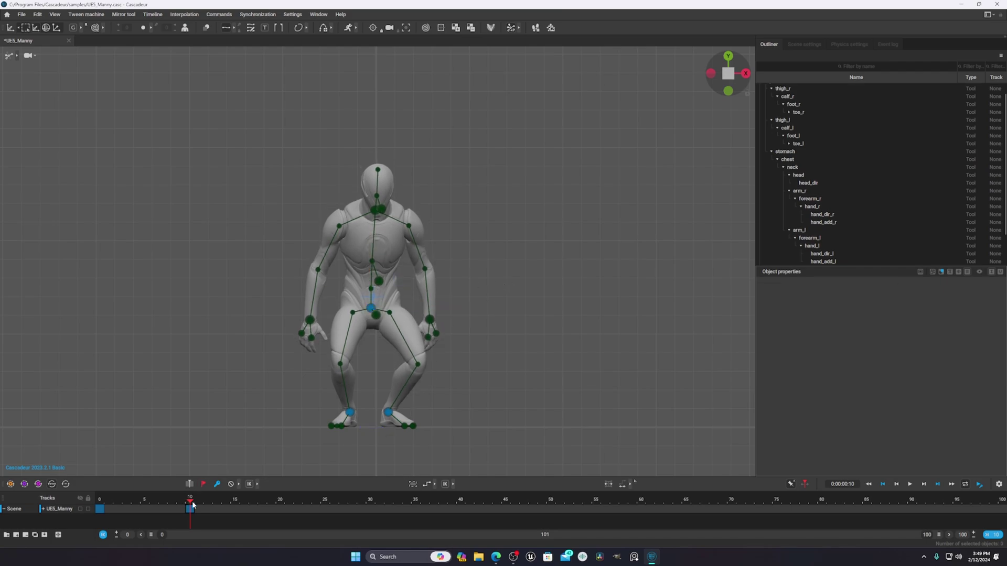
Add a keyframe at frame 20 and raise the pelvis and feet so the character is upright in mid-air
drag(193, 504, 248, 506)
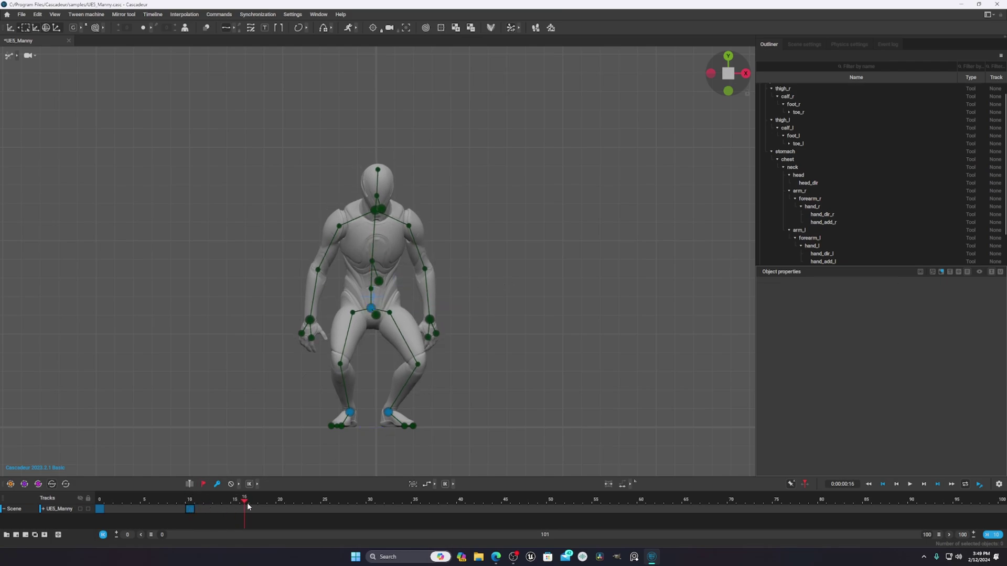
click(279, 509)
key(k)
click(370, 310)
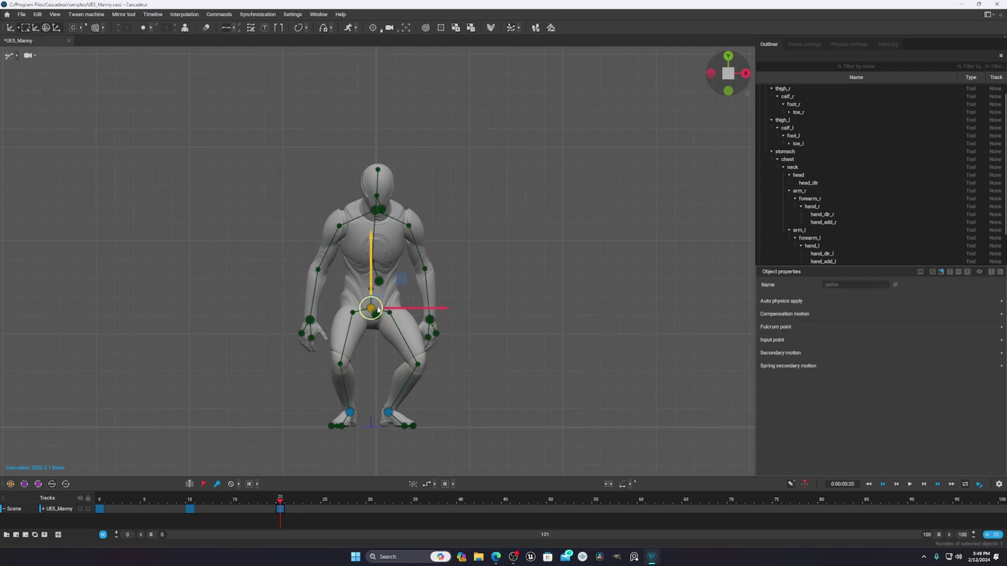
drag(528, 161, 373, 163)
click(370, 310)
Add a keyframe at frame 30 and pull both foot controllers up together to tuck the legs in mid-air
drag(285, 500, 369, 514)
key(f)
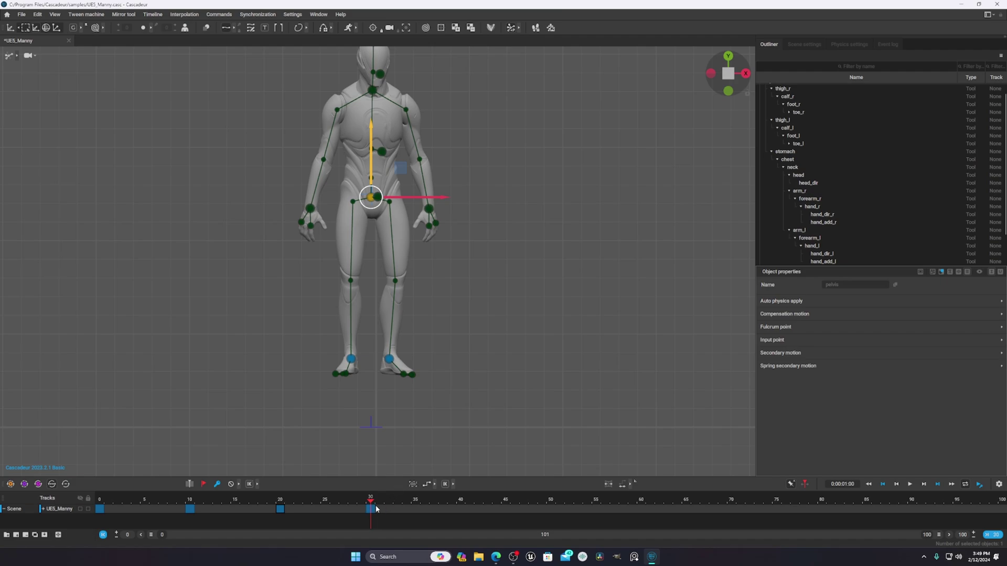
scroll(449, 275, down, 2)
alt+middle_drag(448, 251, 432, 284)
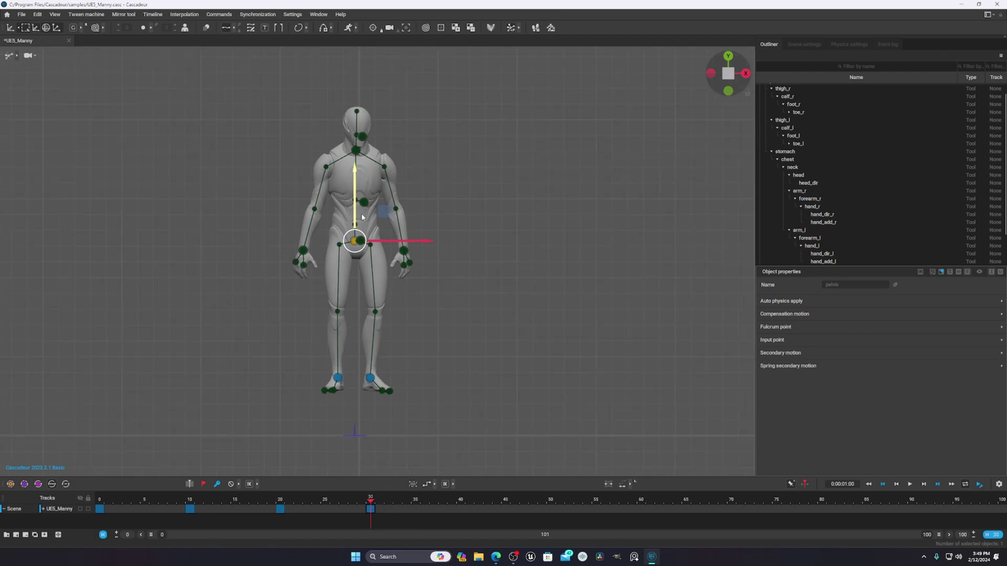
click(370, 378)
ctrl+click(337, 378)
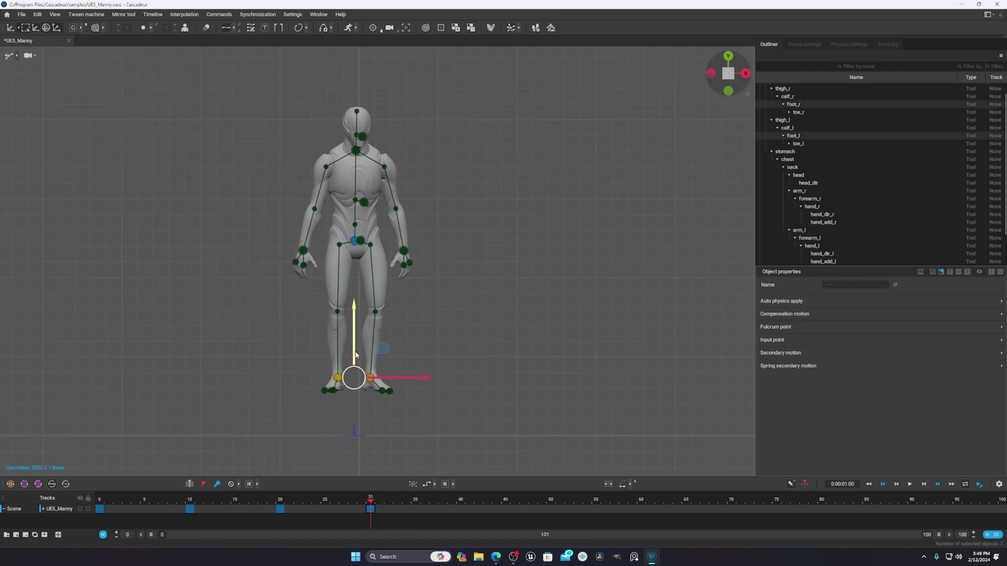
drag(353, 353, 354, 277)
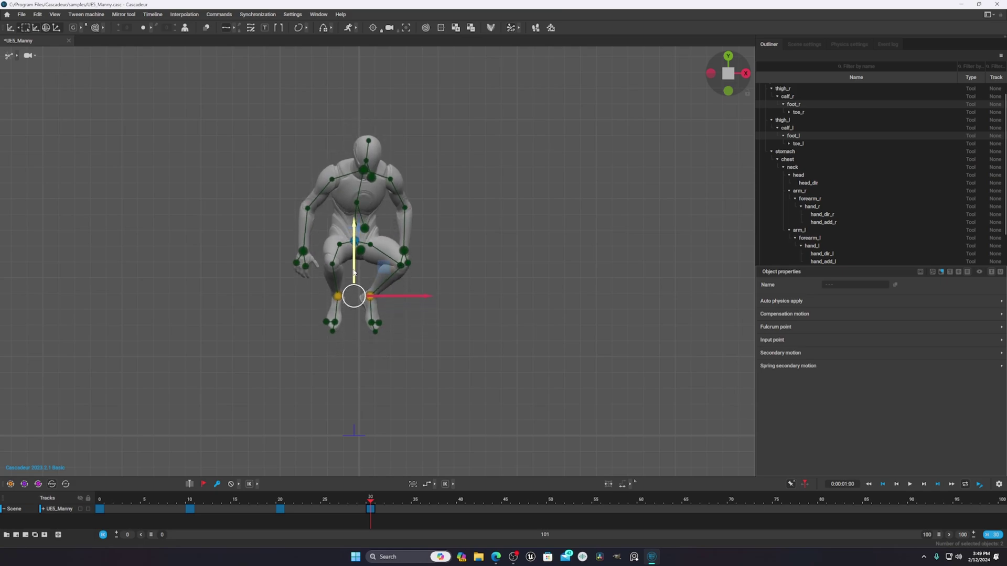
scroll(426, 269, up, 1)
click(453, 289)
Add a keyframe at frame 40 and lower the pelvis and both foot controllers together, keeping the tucked pose
drag(376, 502, 457, 510)
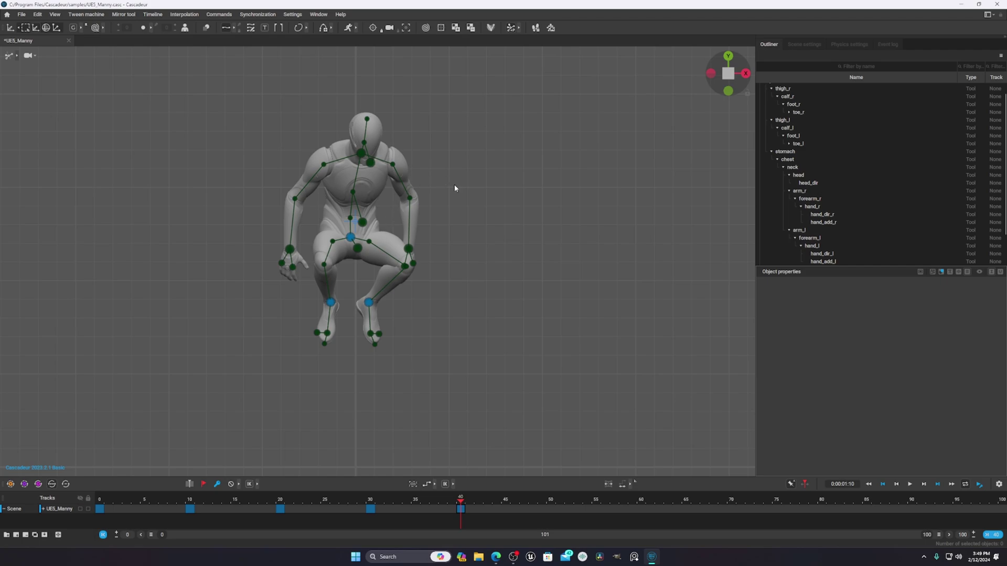
drag(460, 129, 243, 309)
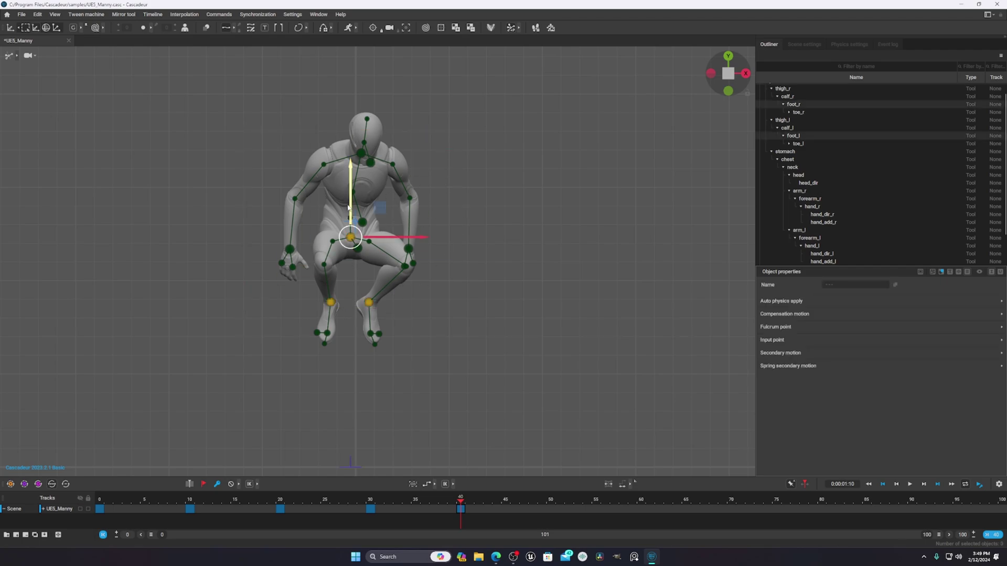
drag(349, 210, 349, 261)
click(449, 326)
Extend the left and right feet down to the ground at frame 40 and lower the pelvis into a landing crouch
click(369, 352)
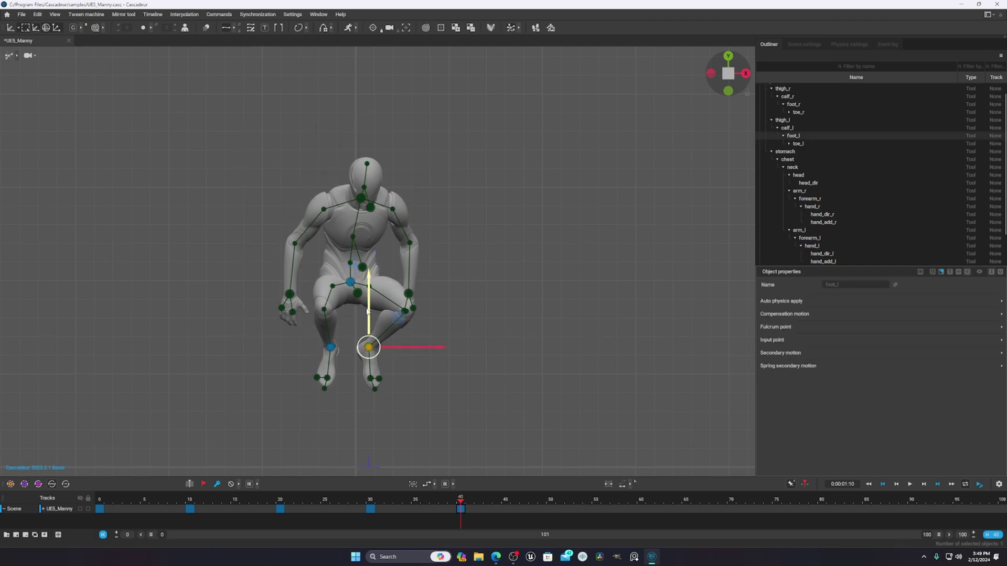
drag(372, 339, 373, 426)
click(330, 347)
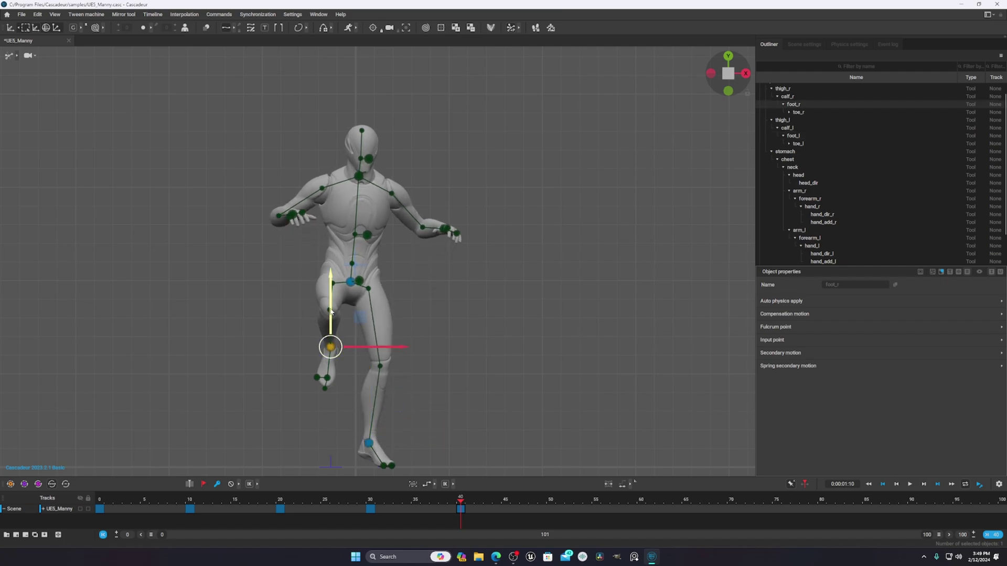
drag(336, 326, 338, 404)
drag(487, 90, 265, 302)
drag(348, 266, 349, 310)
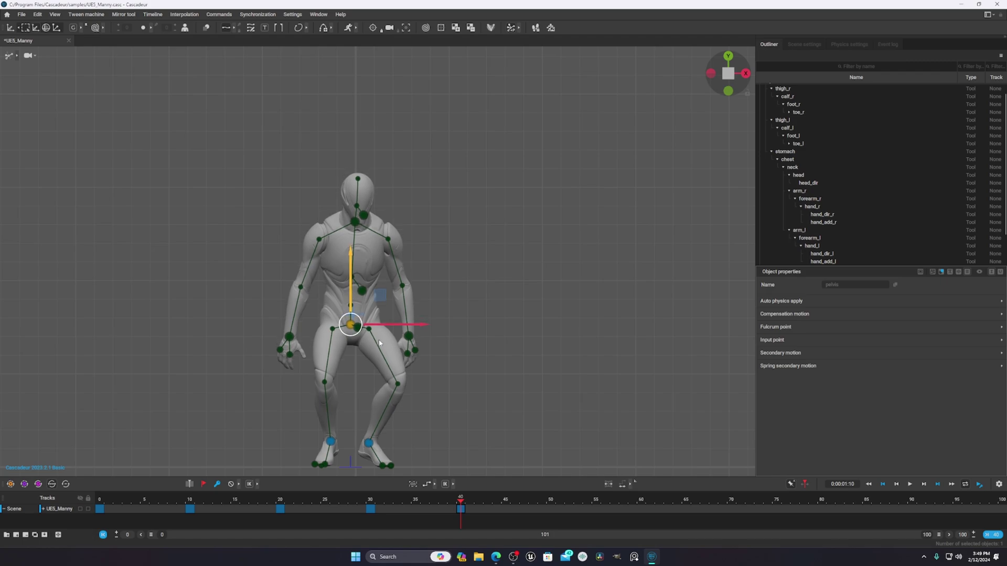
Adjust the left and right foot controllers at frame 40 so both feet rest level on the ground
alt+middle_drag(403, 381, 409, 314)
scroll(410, 314, up, 3)
click(376, 419)
scroll(321, 413, up, 1)
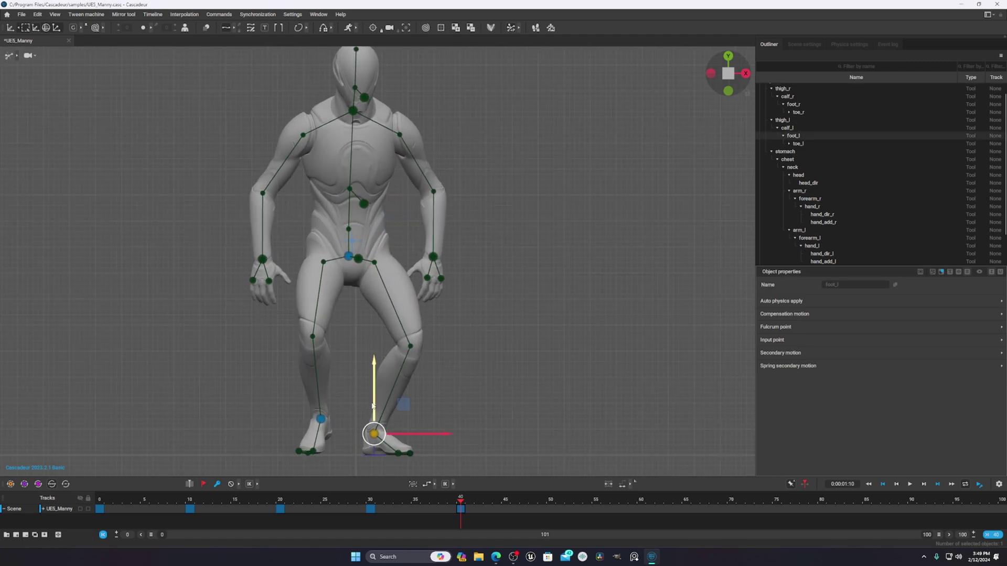
click(320, 417)
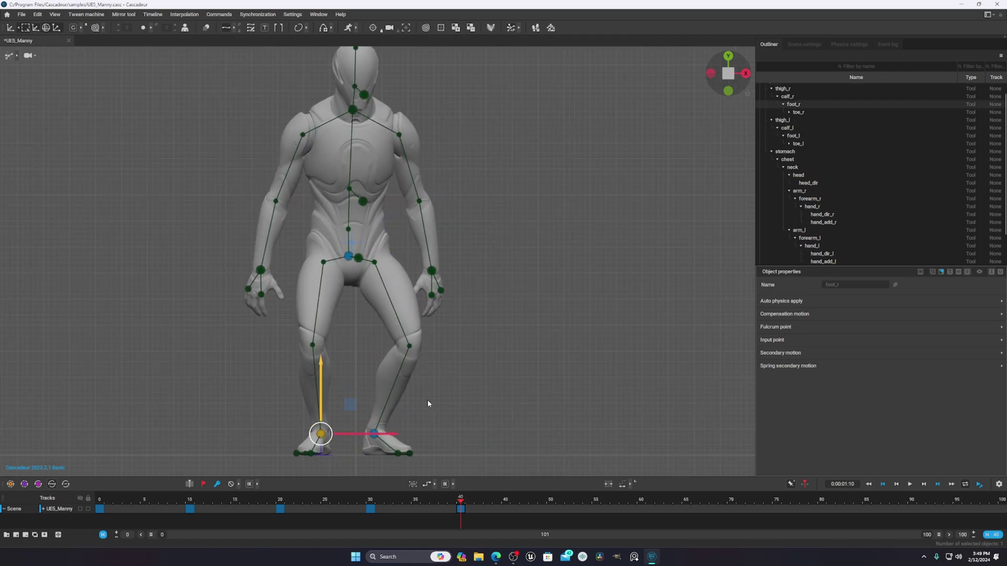
Copy the standing pose keyframe from frame 0 to frame 50 to end the jump
drag(460, 500, 548, 527)
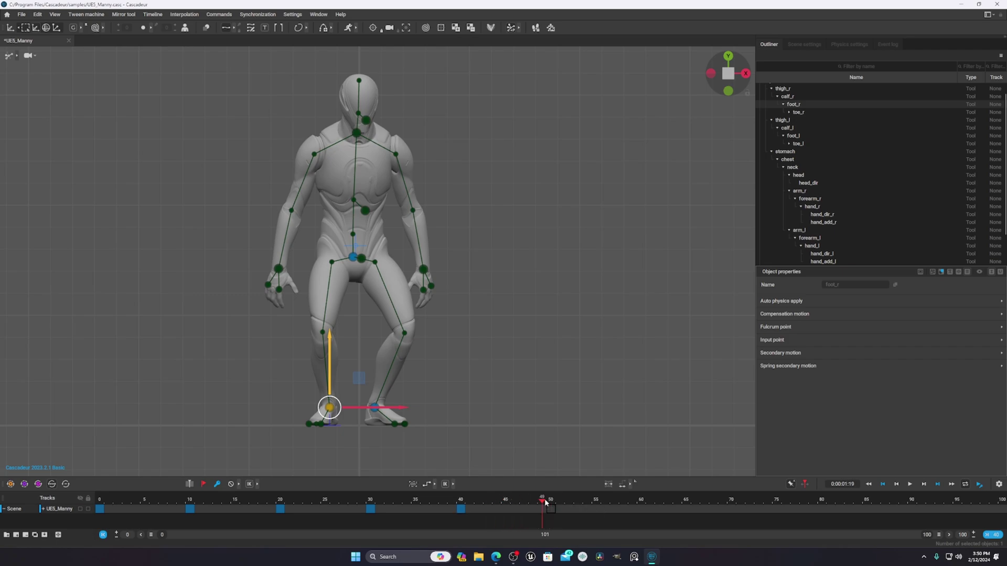
click(99, 510)
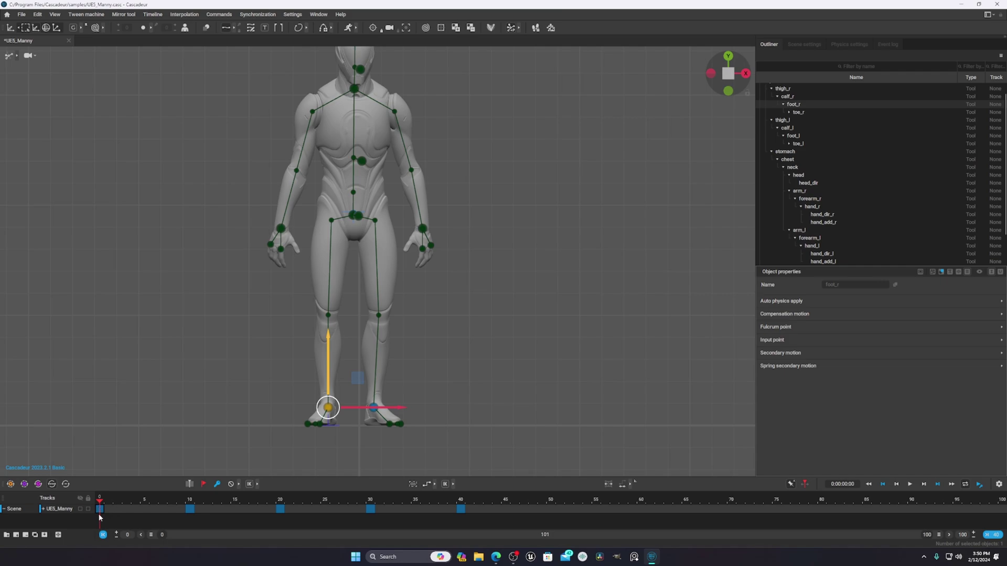
click(100, 510)
drag(100, 511, 396, 514)
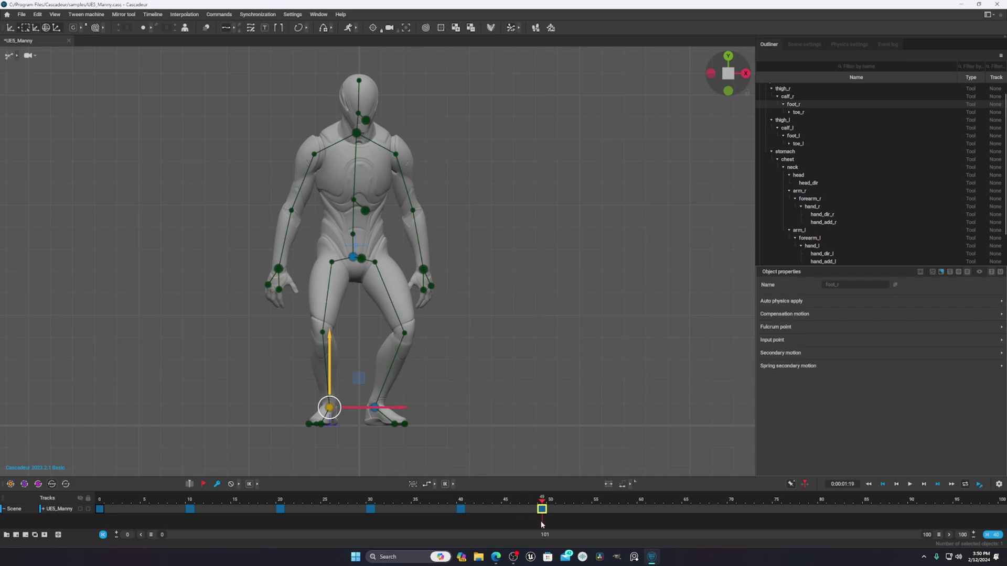
click(550, 504)
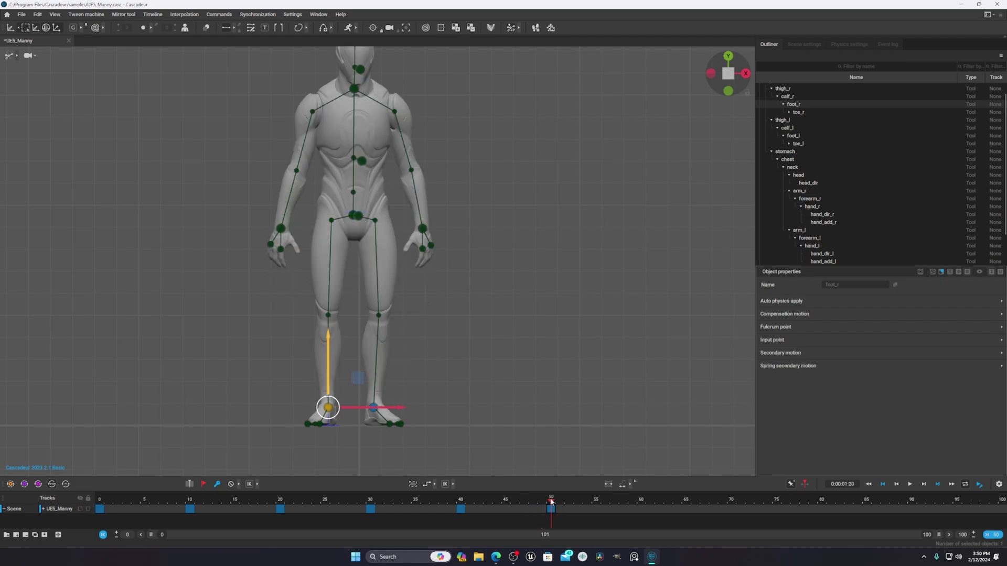
Scrub back through the jump, shorten the timeline range to end at frame 50, and return to frame 0
drag(550, 502, 135, 503)
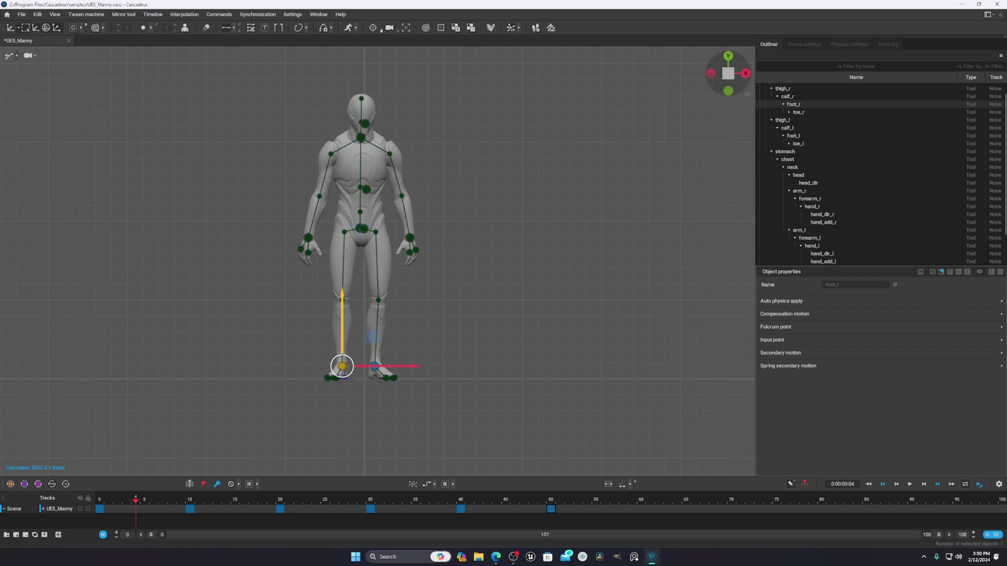
click(998, 536)
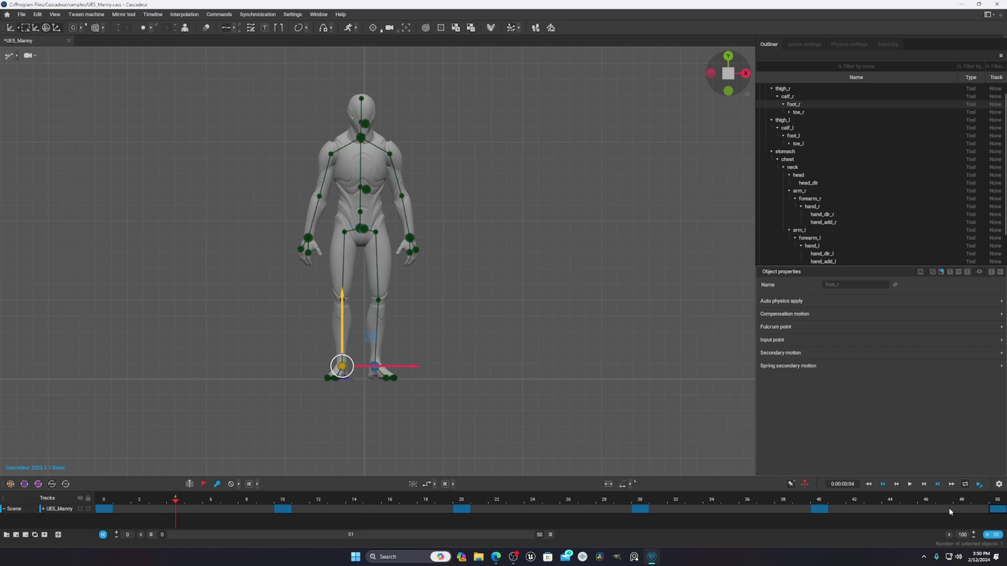
click(104, 504)
Play the jump animation, pause it, and replay it from frame 0 with the foot controller deselected
click(910, 484)
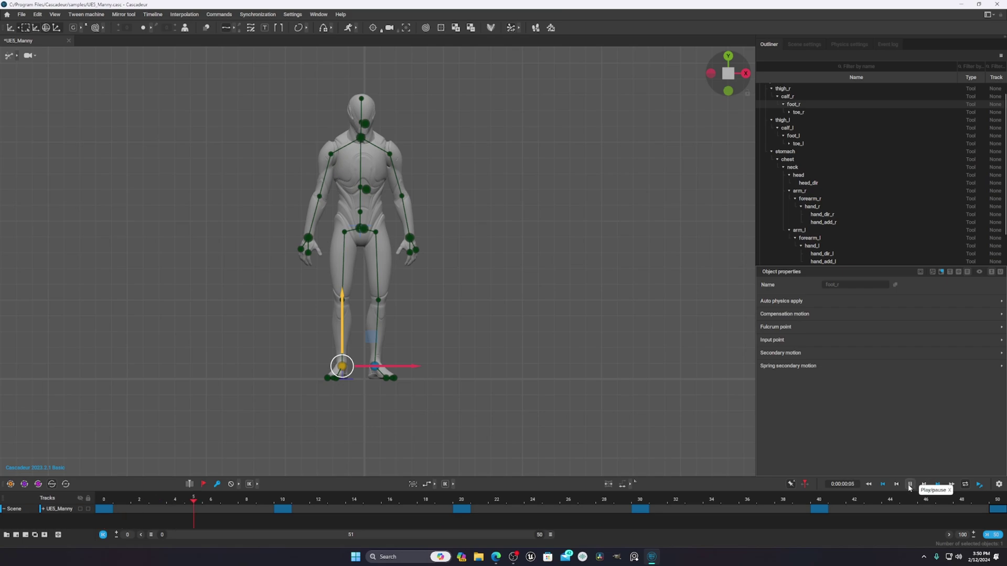
click(909, 487)
drag(314, 504, 104, 505)
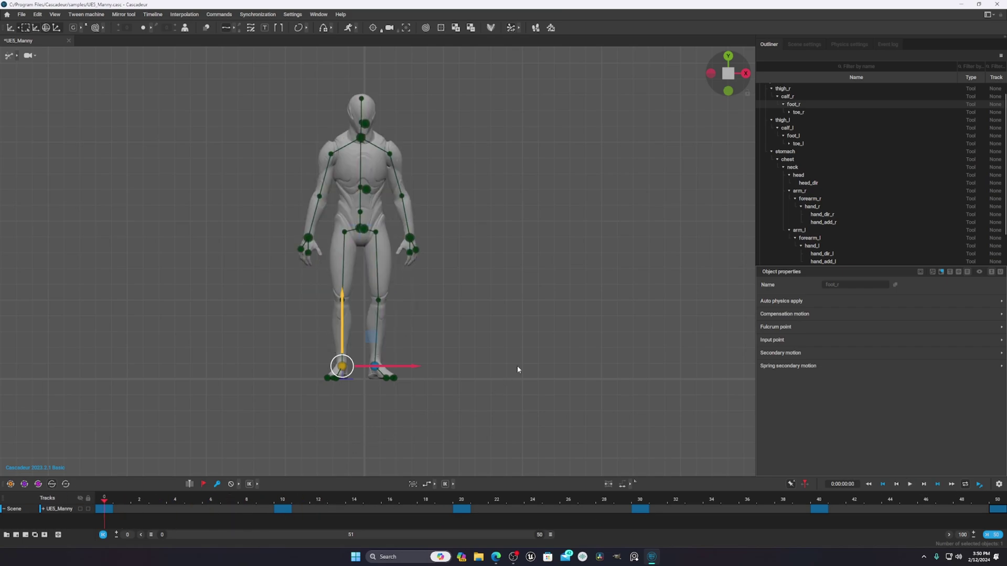
key(space)
click(518, 424)
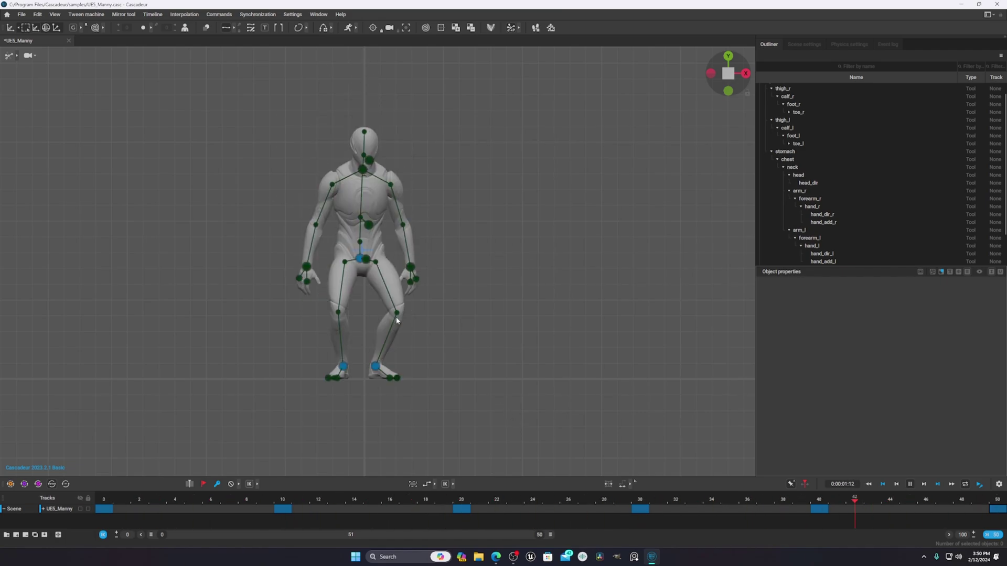
Scrub through the timeline up to frame 50 to examine the interpolation type between the keyframes
click(301, 505)
drag(315, 508, 398, 515)
click(550, 517)
click(711, 511)
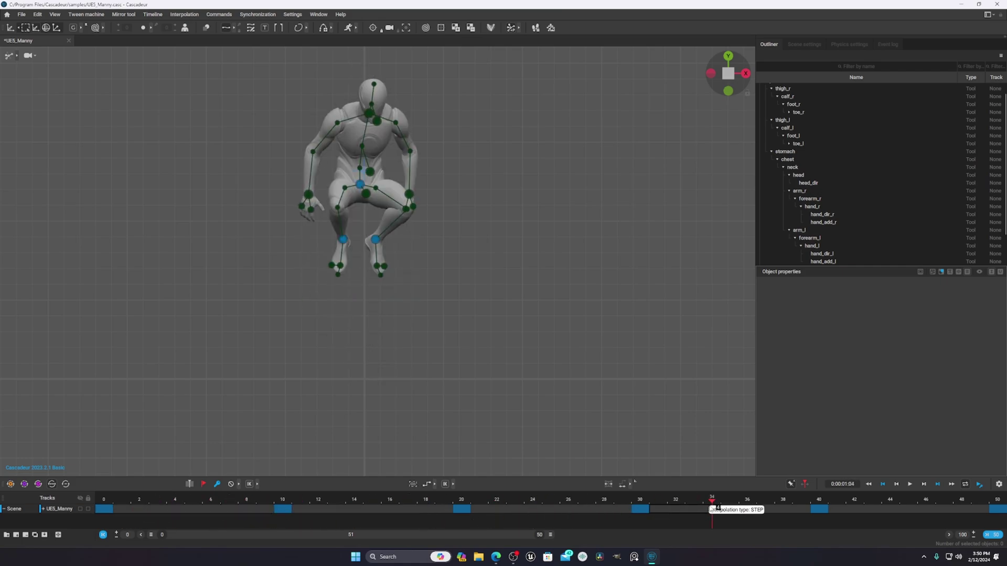
drag(265, 503, 1003, 541)
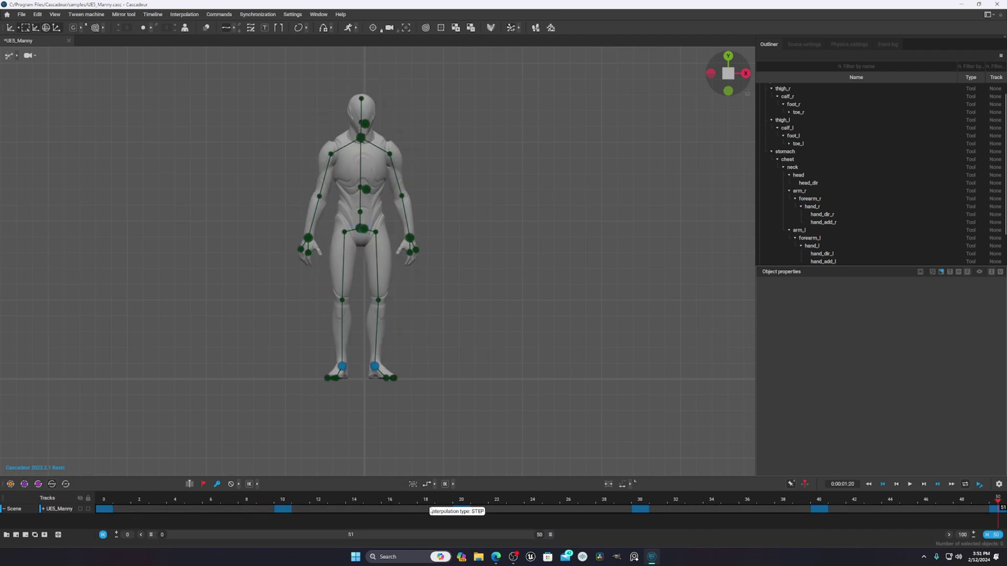
Set the interpolation between all the jump keyframes to clamped Bezier and play the animation back
click(453, 483)
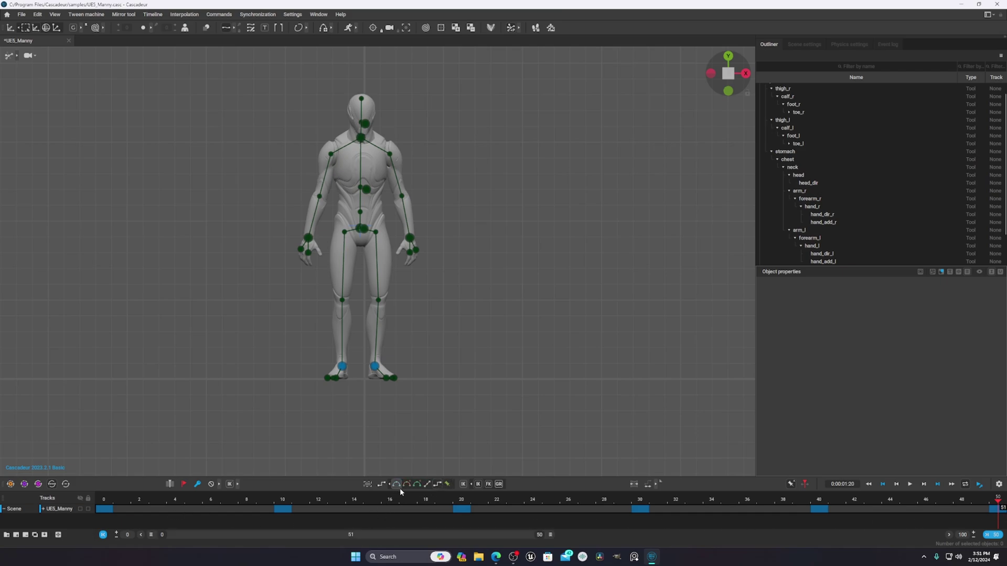
click(415, 486)
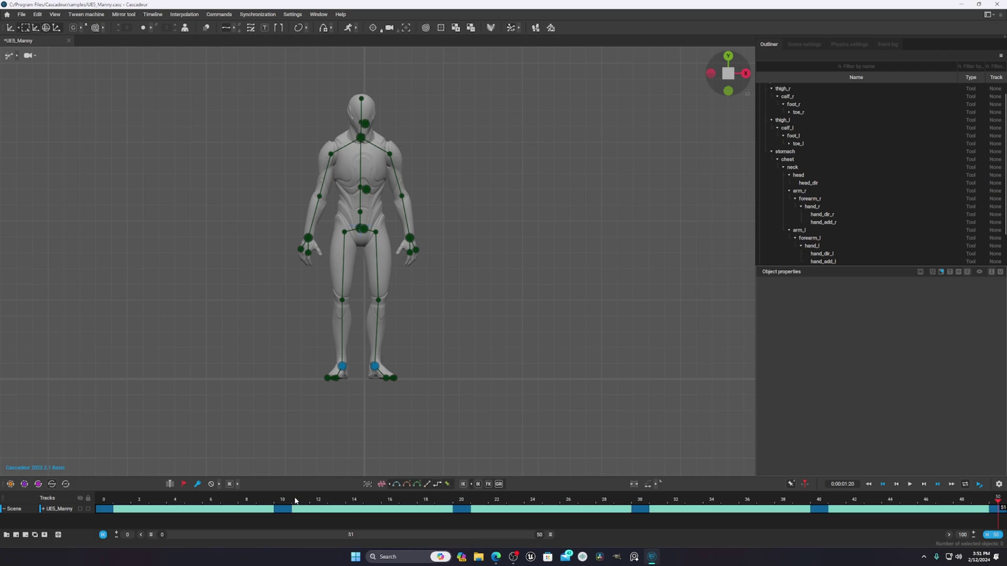
key(space)
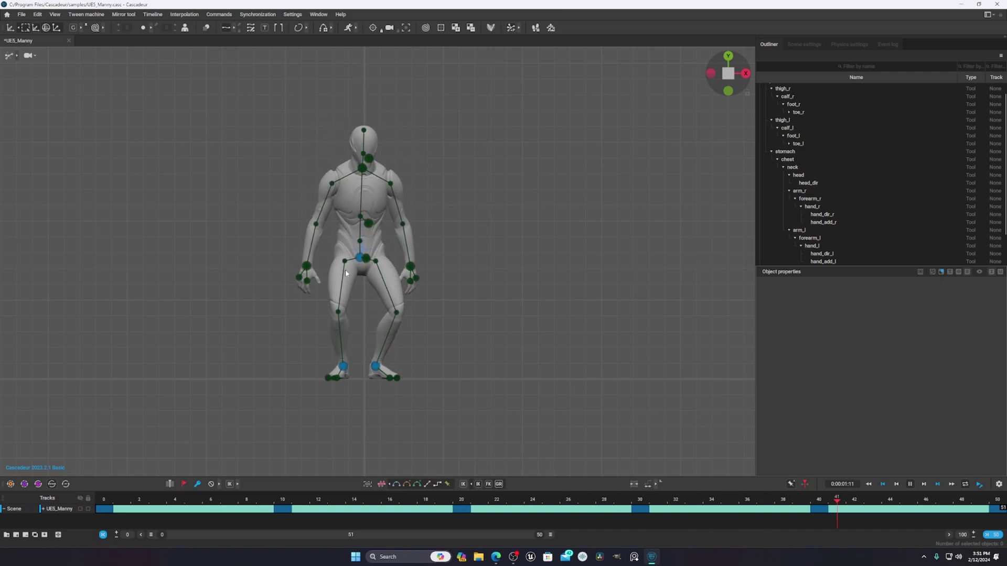
key(space)
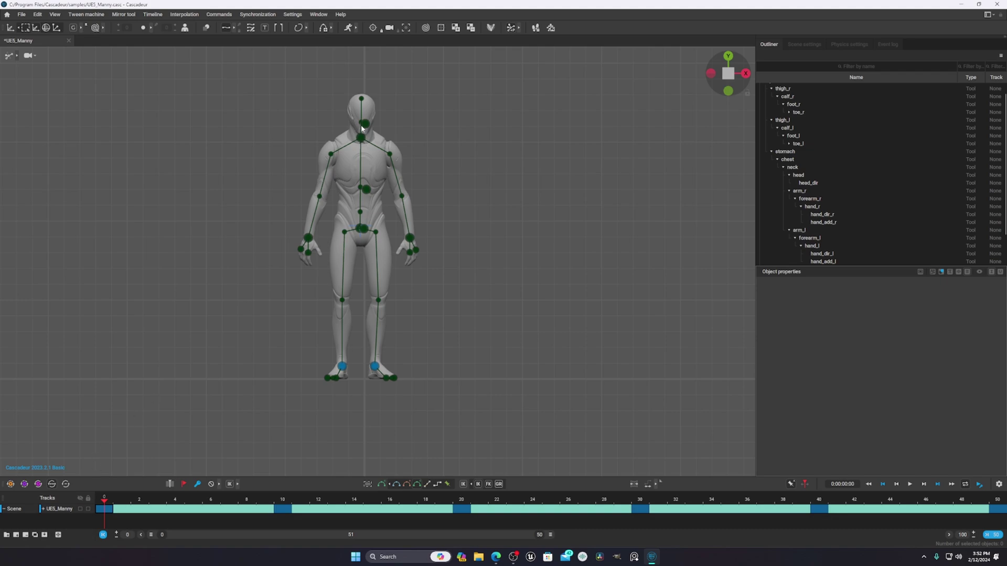
Turn on Auto Physics and play the jump from frame 0 to compare the green physics ghost with the original character
click(348, 29)
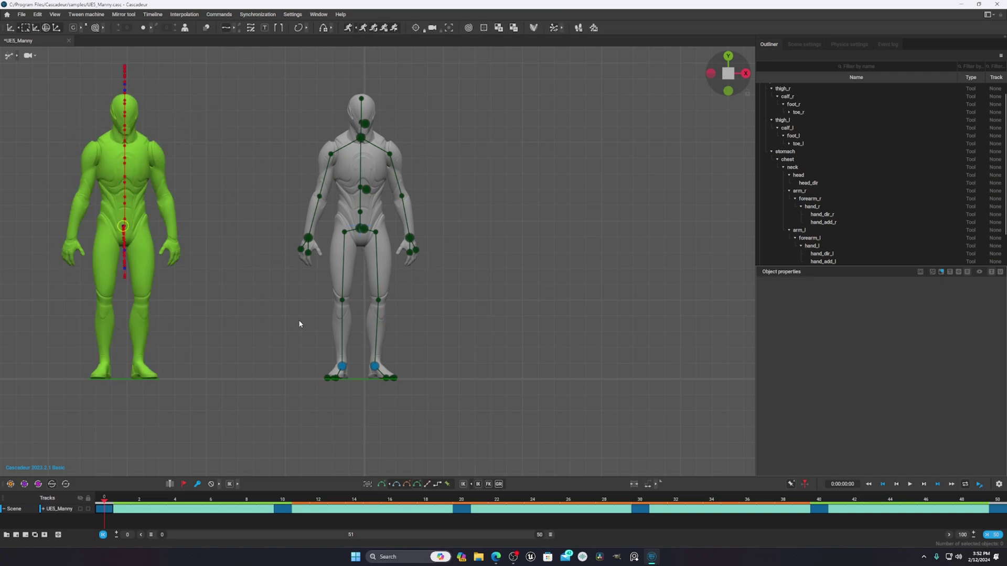
middle_drag(299, 324, 420, 321)
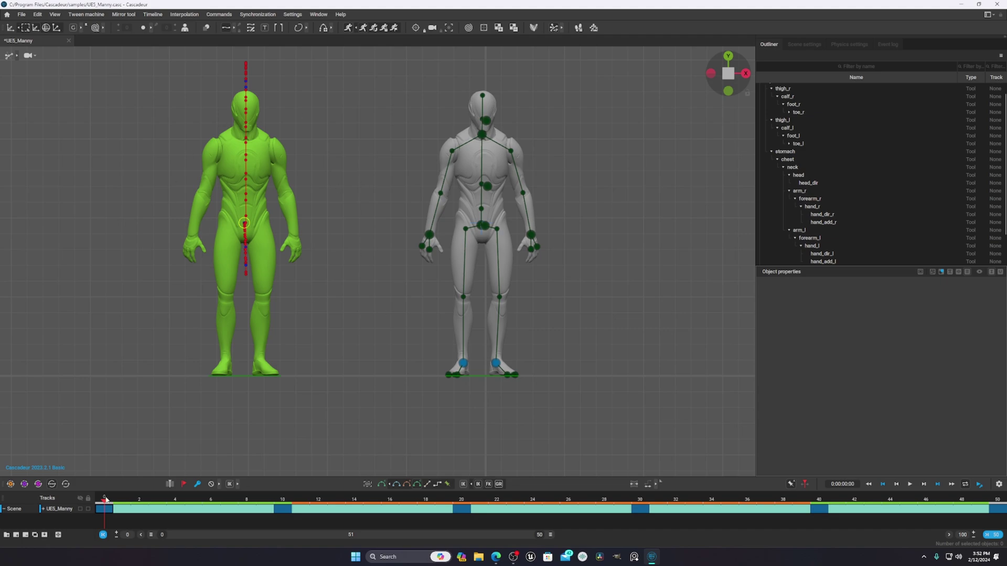
drag(105, 500, 35, 488)
scroll(470, 295, down, 2)
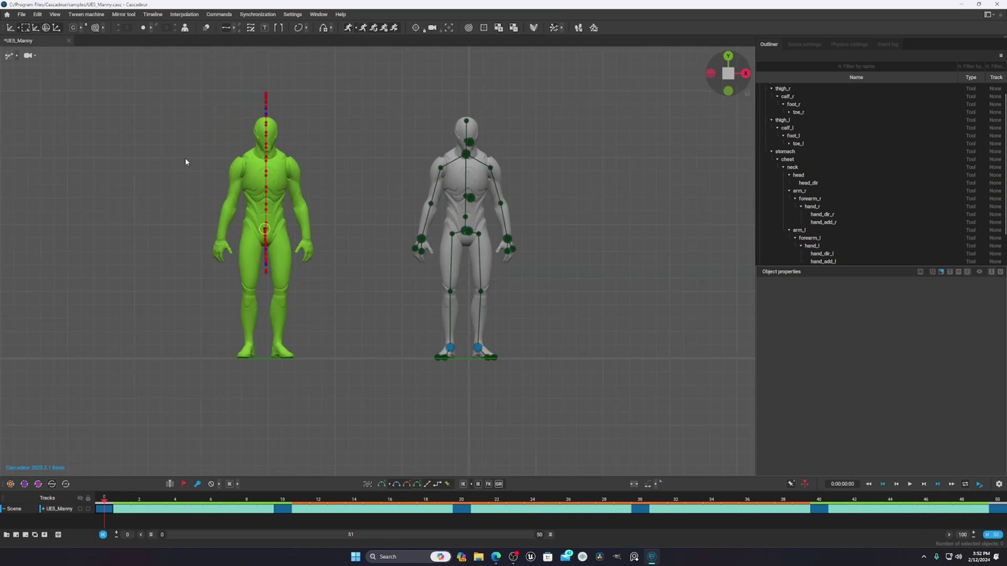
key(space)
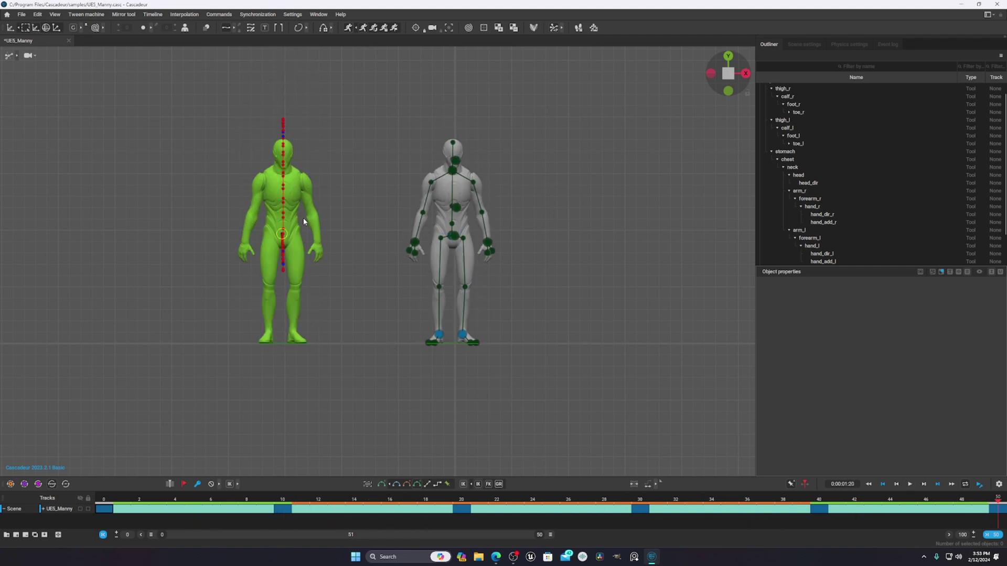
Turn Auto Physics off and on again, and apply its corrected motion to the jump animation
click(357, 28)
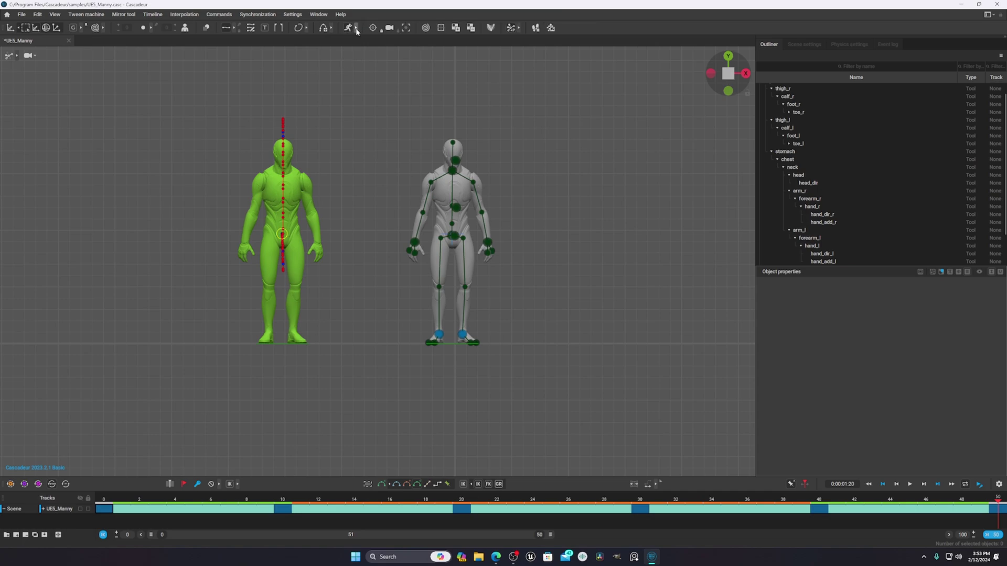
click(357, 29)
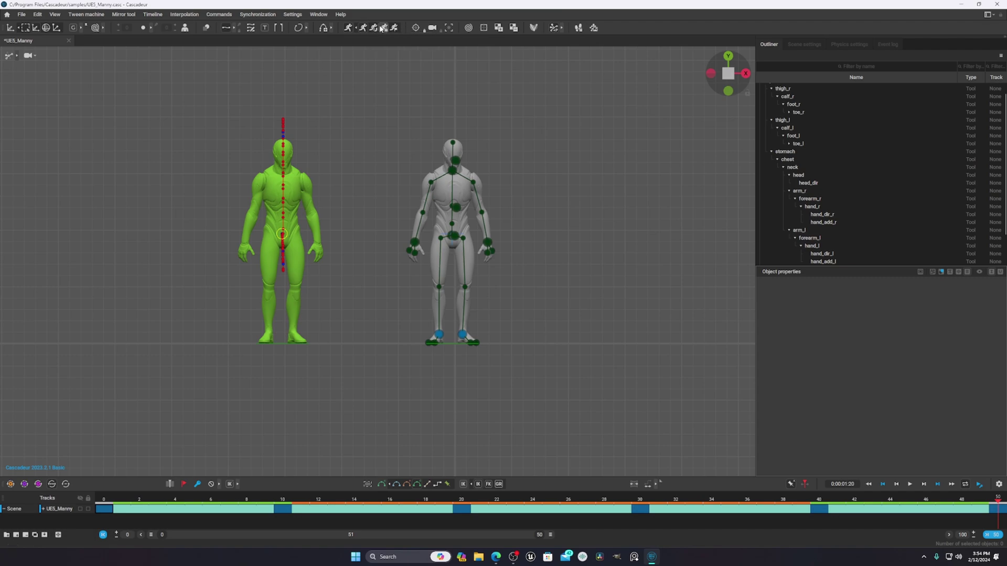
click(375, 29)
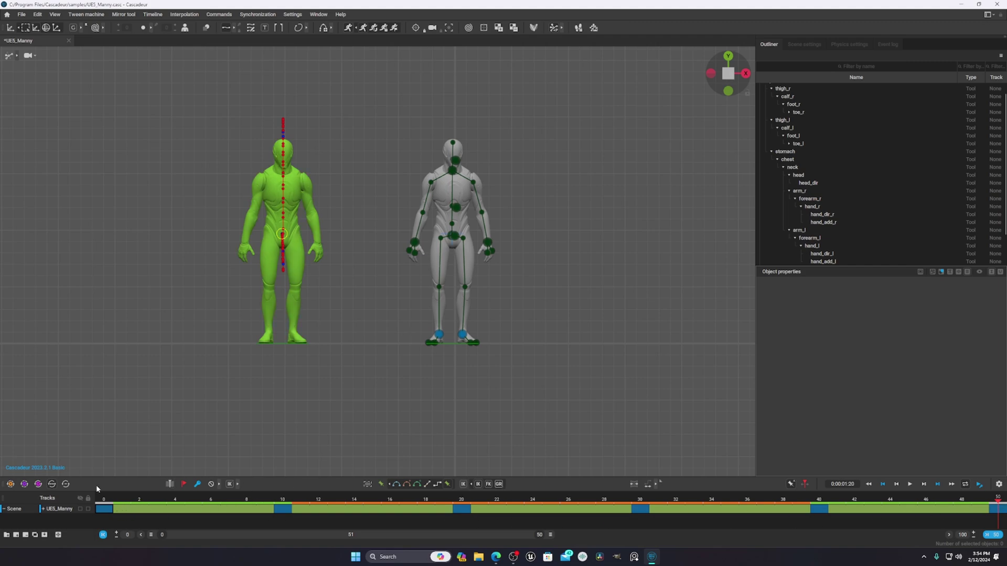
Turn off the ghost offset in the AutoPhysics settings so the ghost overlaps the character
click(804, 44)
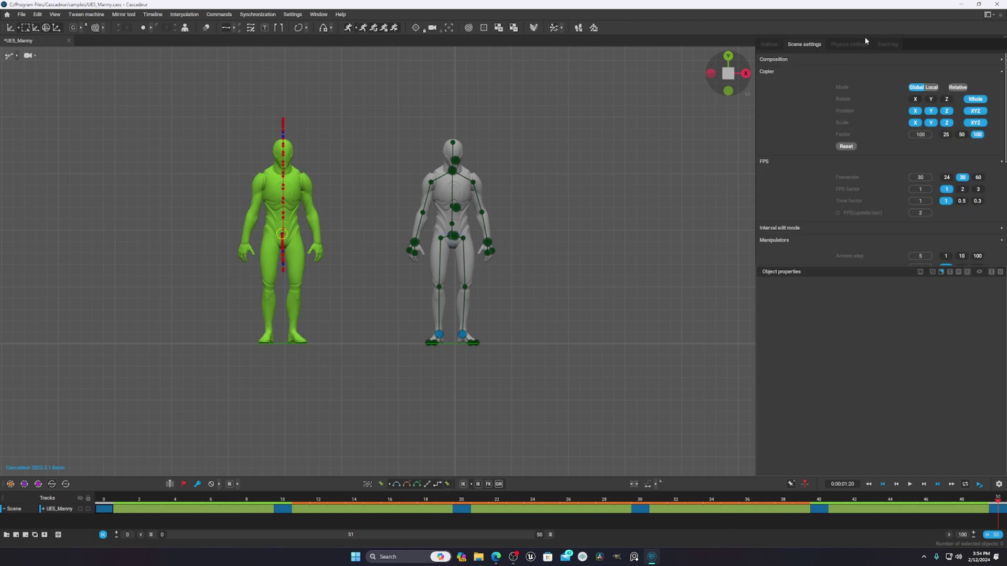
click(849, 45)
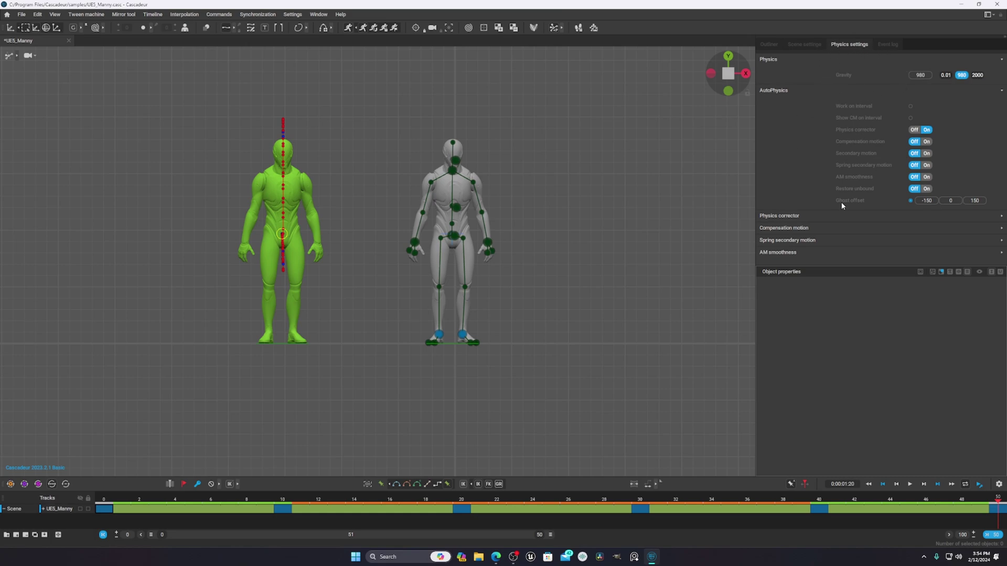
click(911, 201)
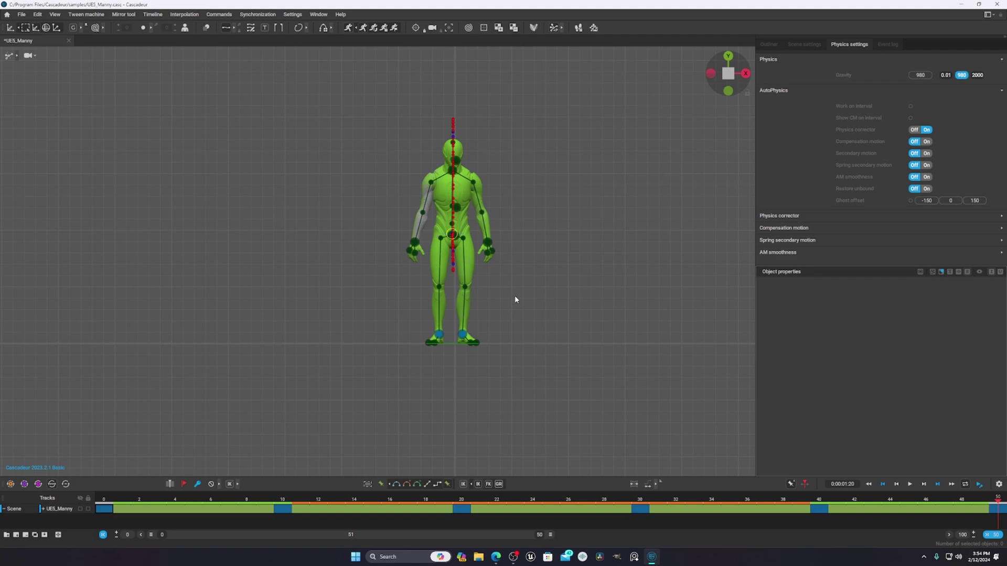
Scrub through and play the physics-corrected jump with the Auto Physics ghost hidden, and pause it
drag(178, 497, 1004, 491)
click(397, 407)
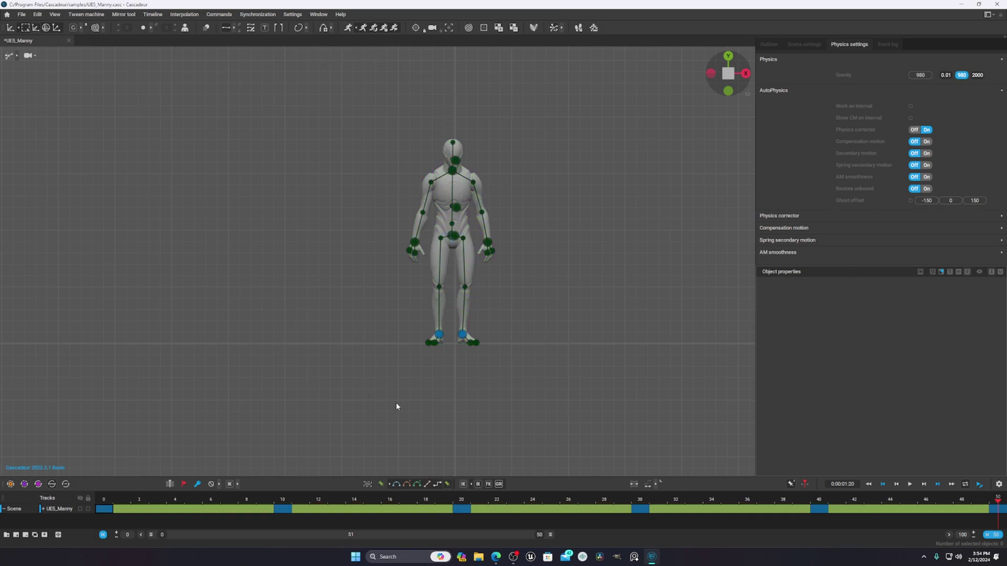
drag(338, 477, 90, 470)
key(space)
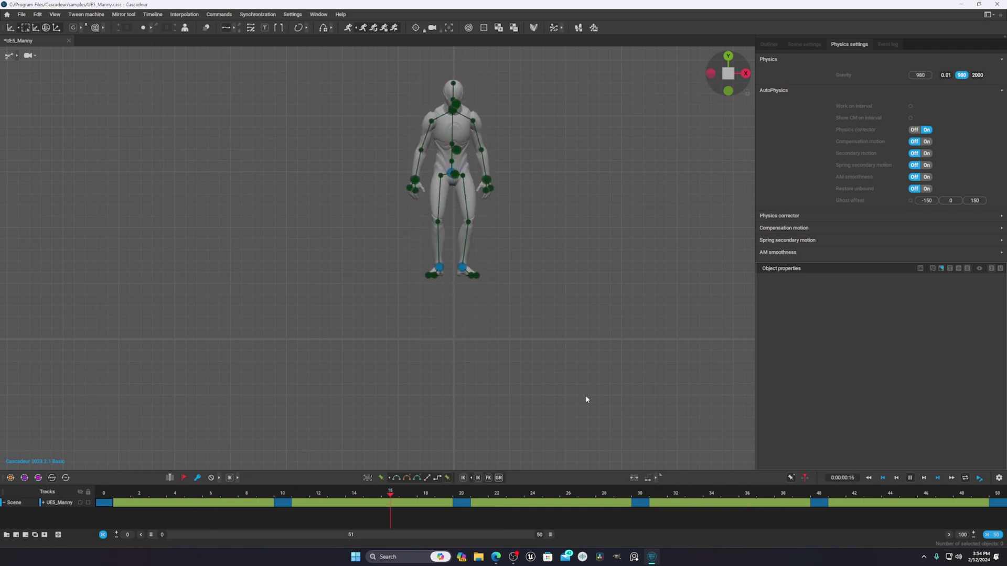
key(space)
Move both hand controllers up to the waist at frame 20 so the elbows bend outward
click(461, 496)
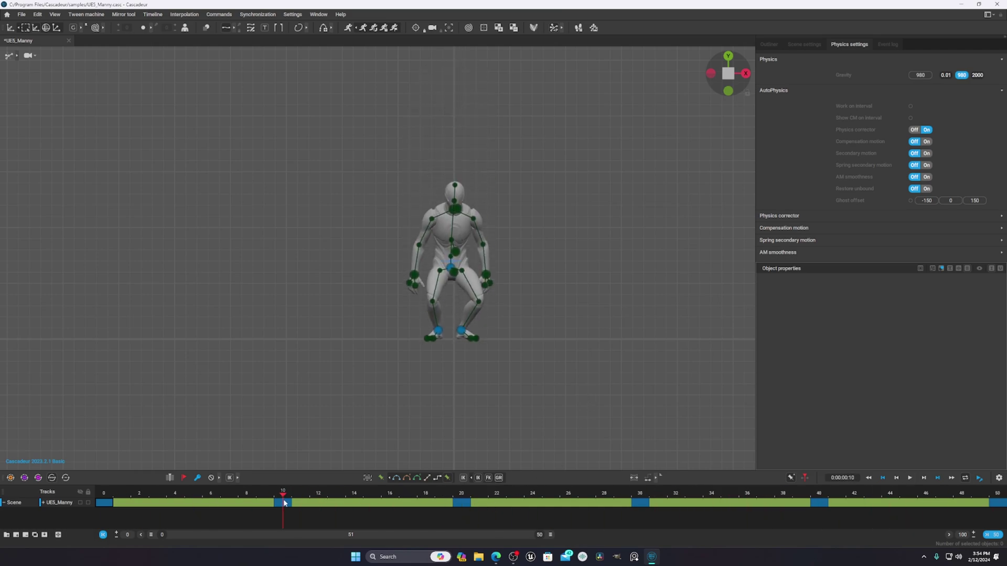
drag(415, 141, 420, 107)
drag(489, 147, 474, 105)
drag(466, 491, 457, 512)
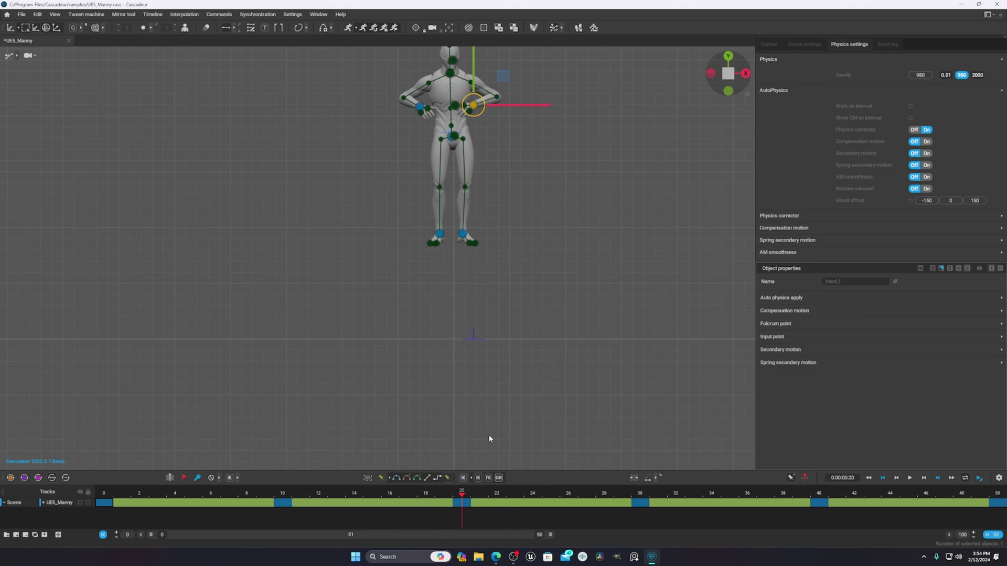
click(419, 108)
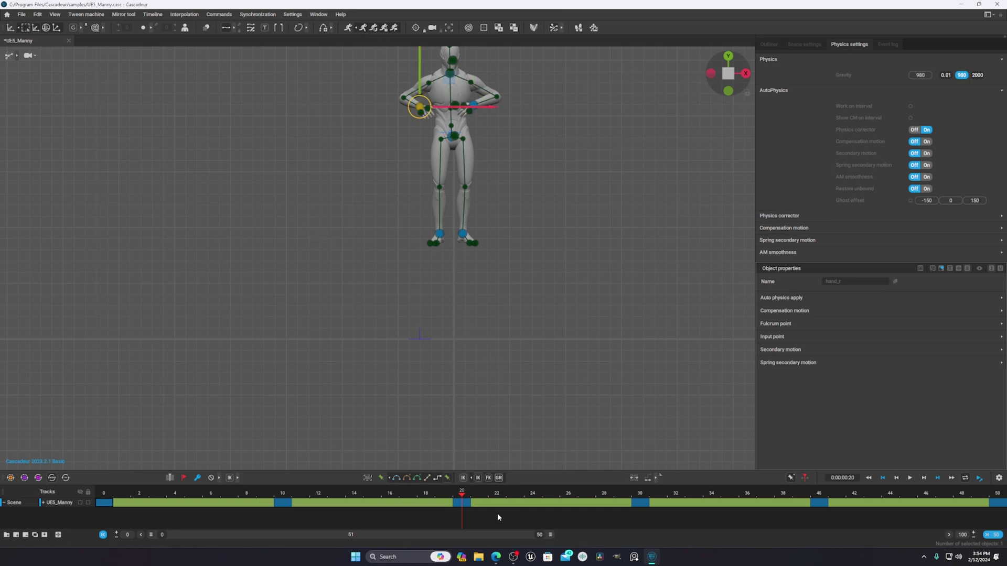
Undo the hand pose changes at frame 20 and the physics correction applied to the animation
key(ctrl+z)
key(ctrl+z)
key(ctrl+z)
key(ctrl+z)
key(ctrl+z)
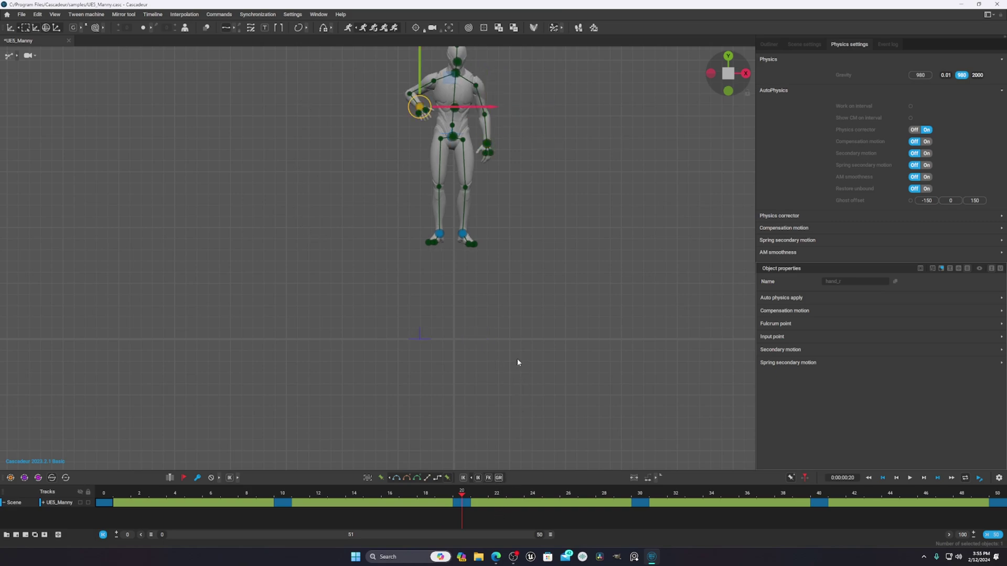
Turn Auto Physics back on for the jump and enable the ghost offset so the ghost stands beside the character
drag(96, 494, 391, 509)
key(space)
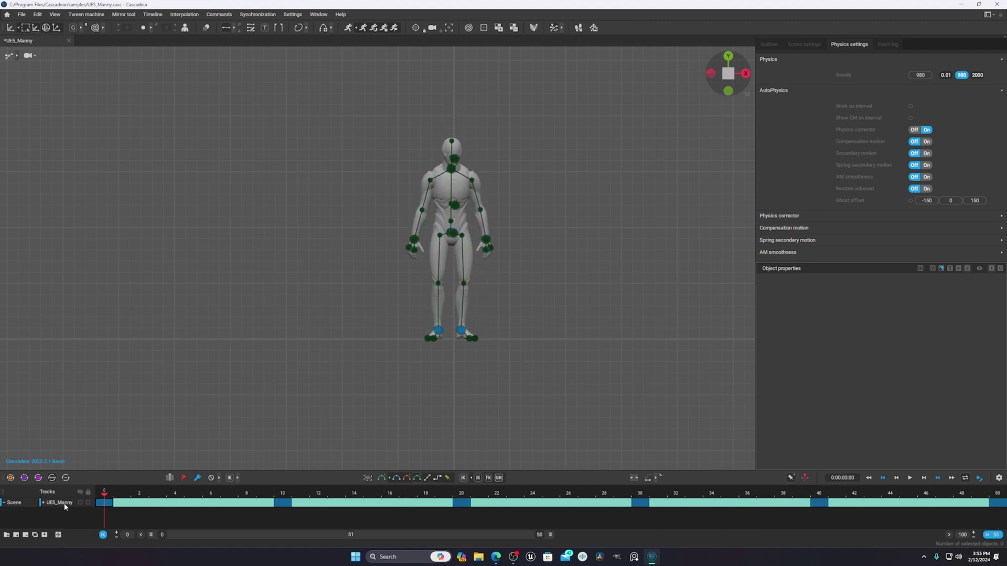
click(63, 504)
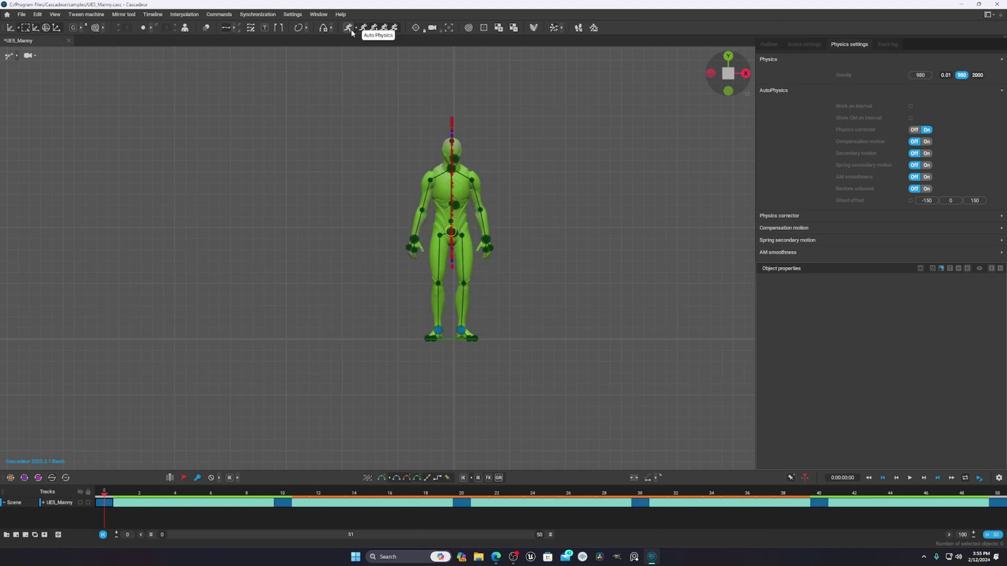
click(910, 201)
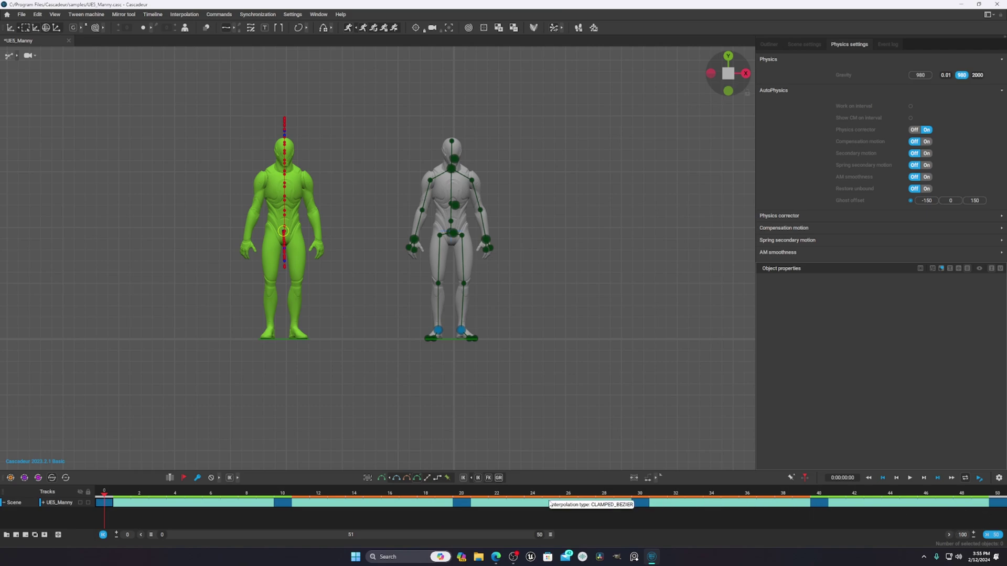
Raise the character's right hand to waist height at frame 20 and scrub back to frame 0
click(458, 500)
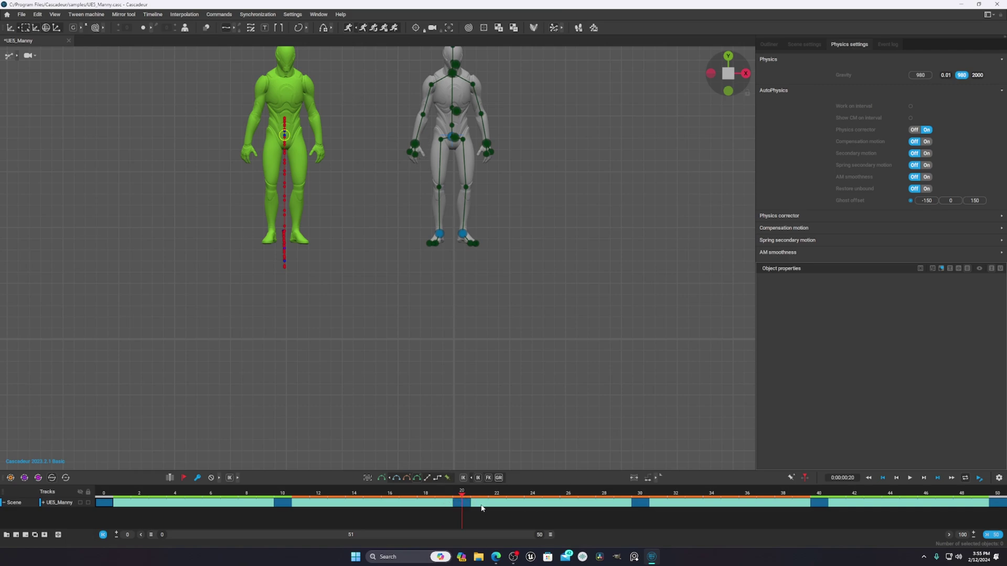
click(415, 143)
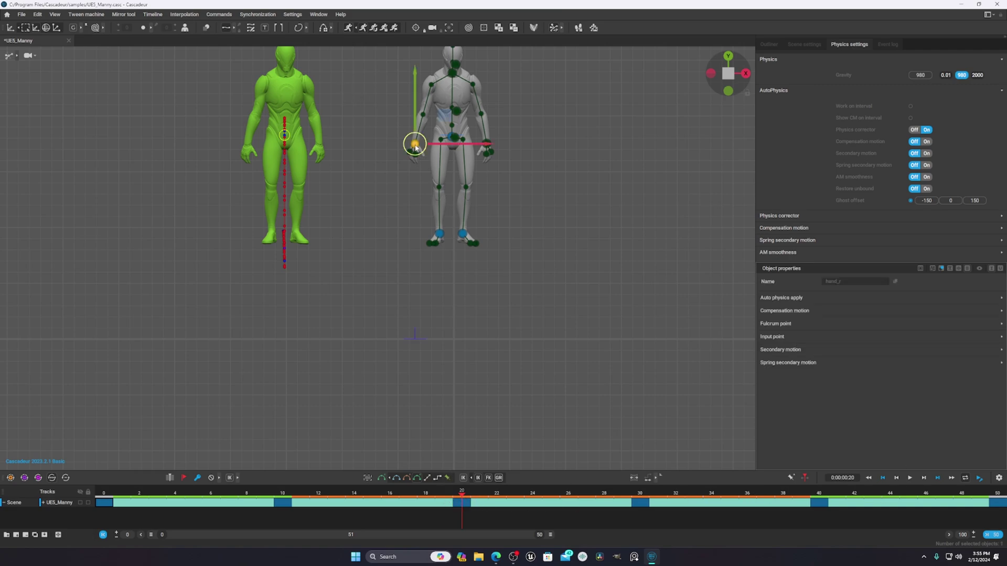
drag(415, 141, 418, 121)
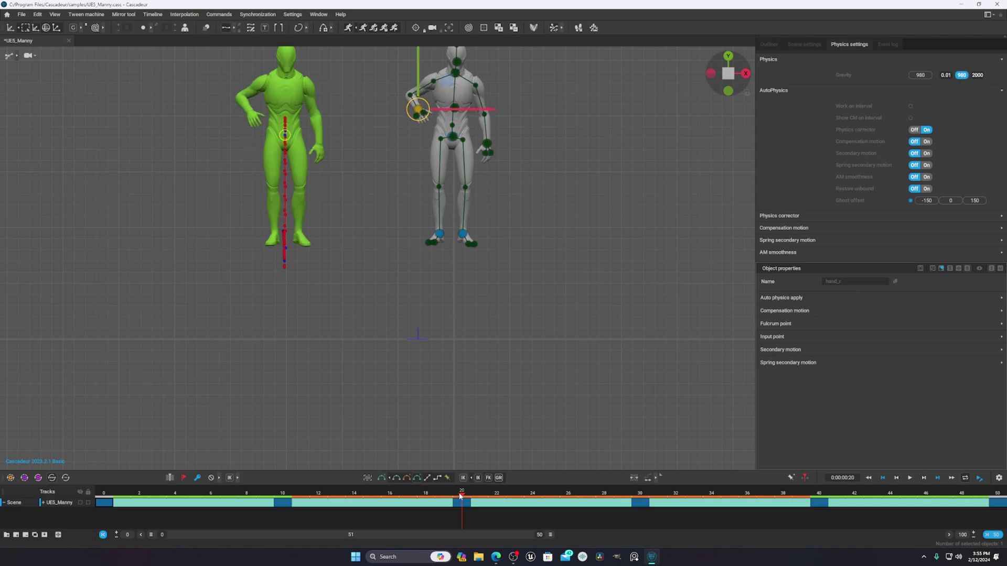
click(300, 500)
drag(320, 500, 64, 486)
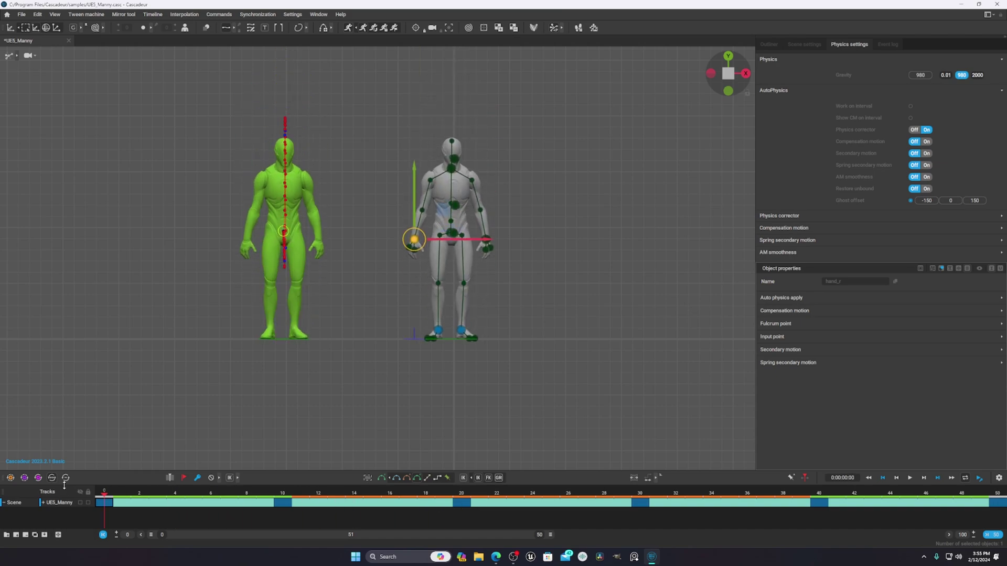
Scrub through and play the jump to compare the physics ghost's motion with the original character's
click(361, 28)
click(362, 28)
click(141, 500)
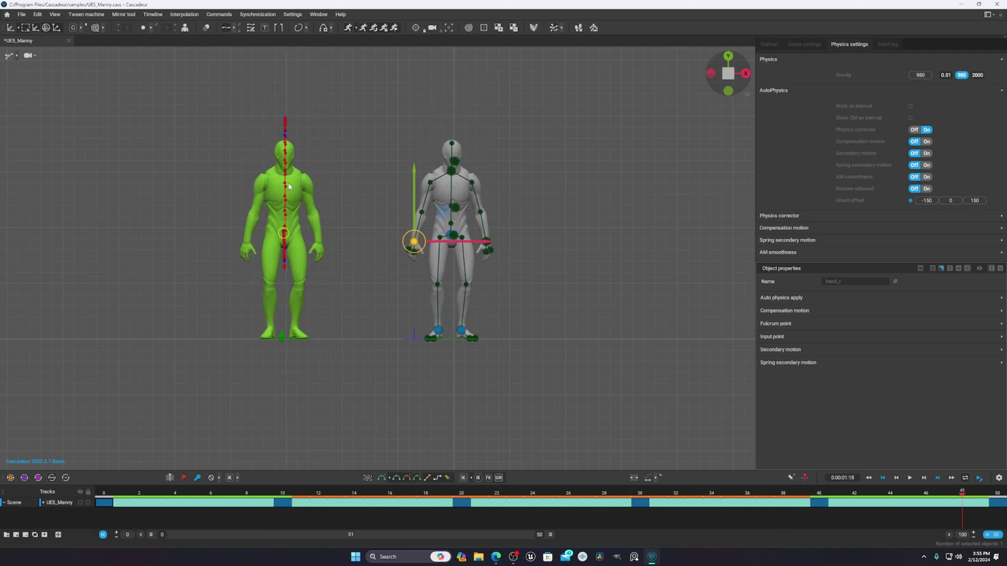
drag(503, 507, 48, 485)
key(space)
click(428, 394)
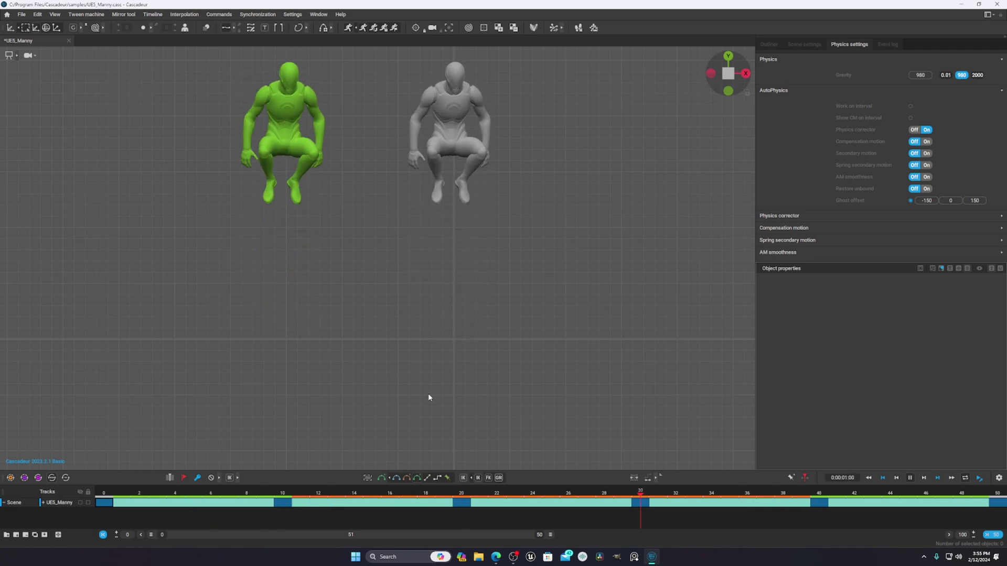
Inspect the crouch at frame 9 with the pelvis controller selected, and scrub to frame 50 with the rig hidden
click(259, 498)
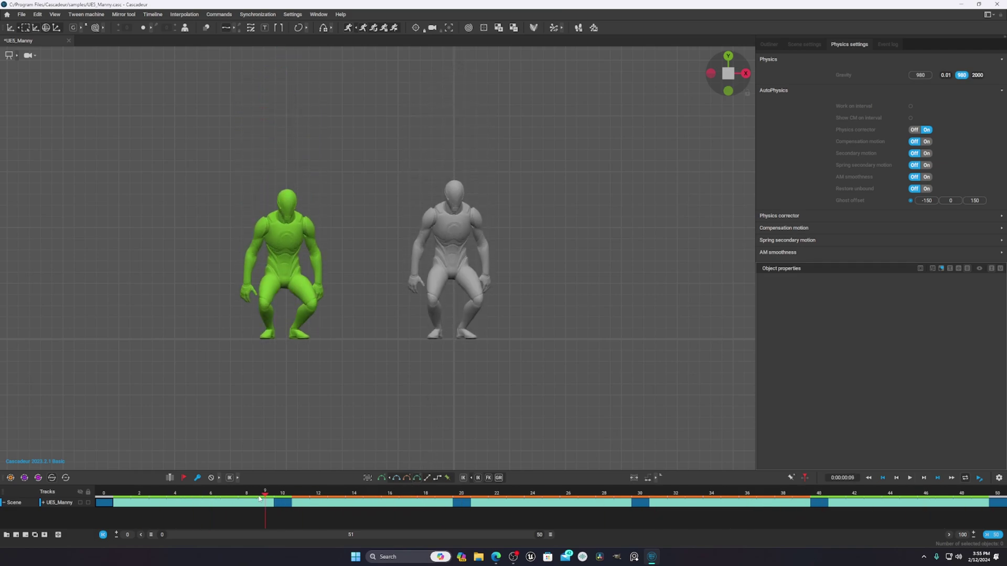
scroll(495, 286, up, 4)
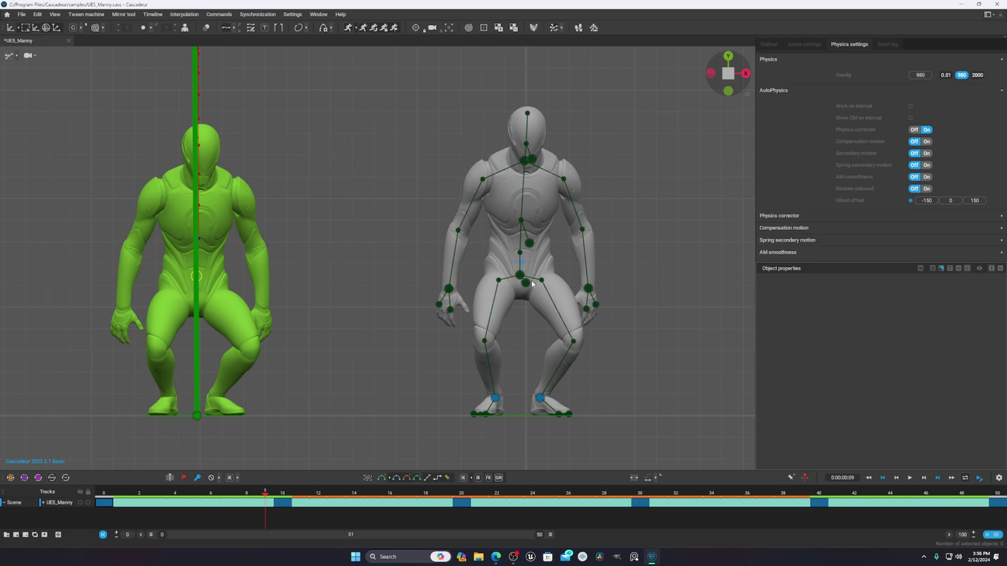
click(532, 284)
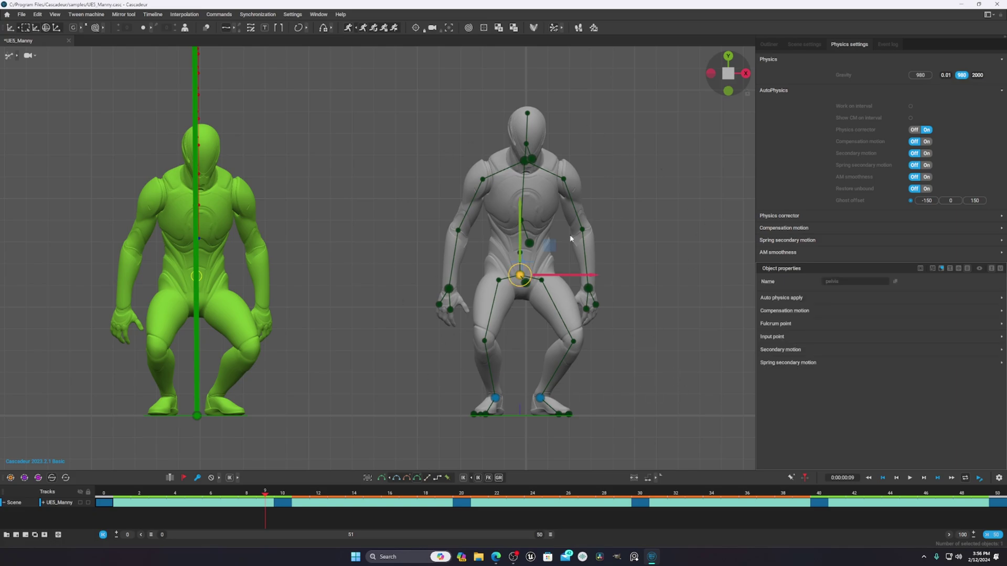
key(p)
scroll(612, 132, down, 4)
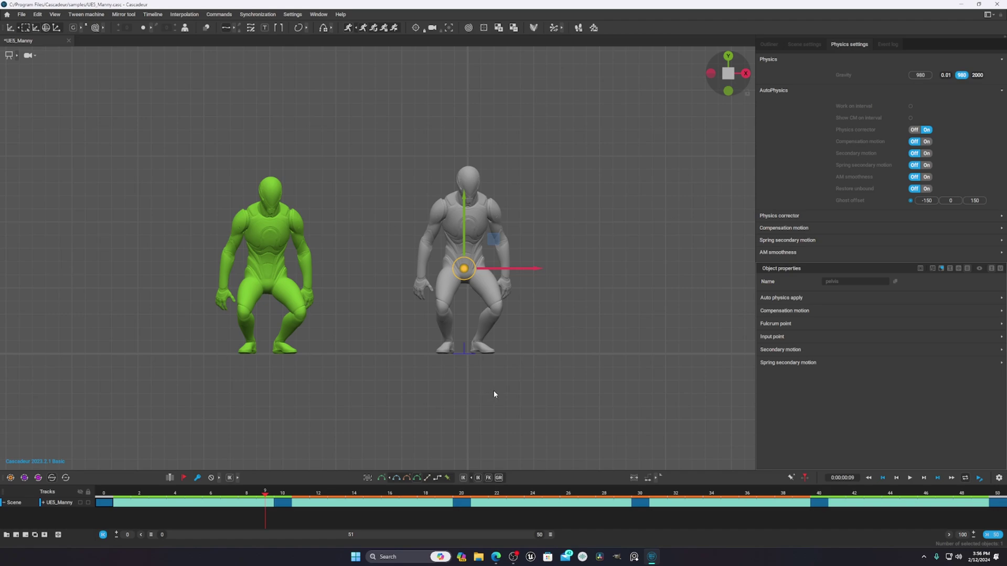
drag(231, 492, 998, 530)
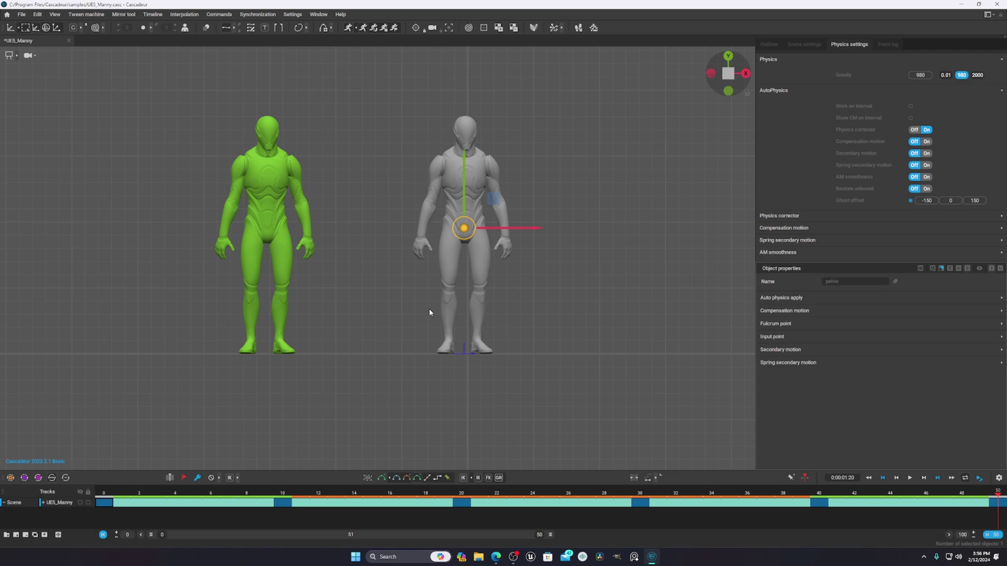